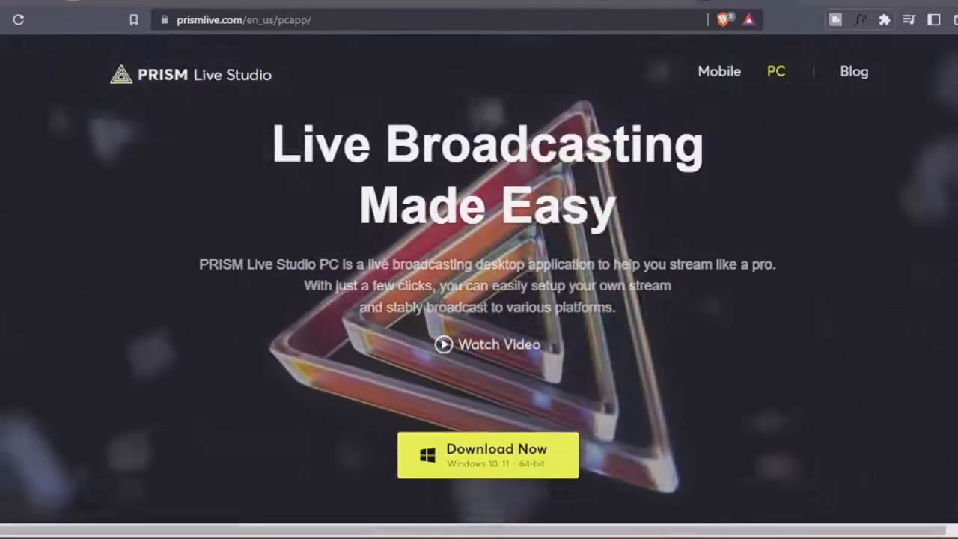
Search Windows for PRISM Live Studio, open it, and dismiss its launcher window.
key("super")
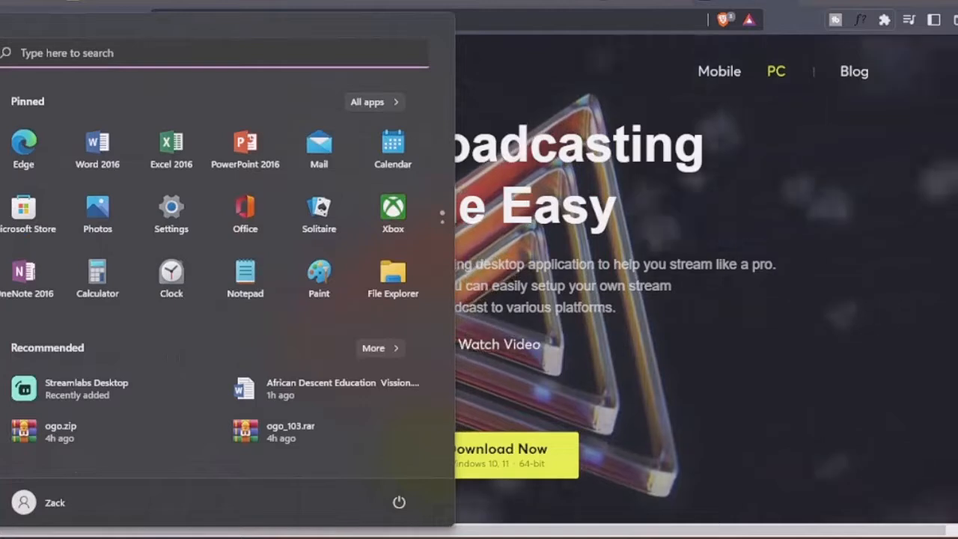
type("pt")
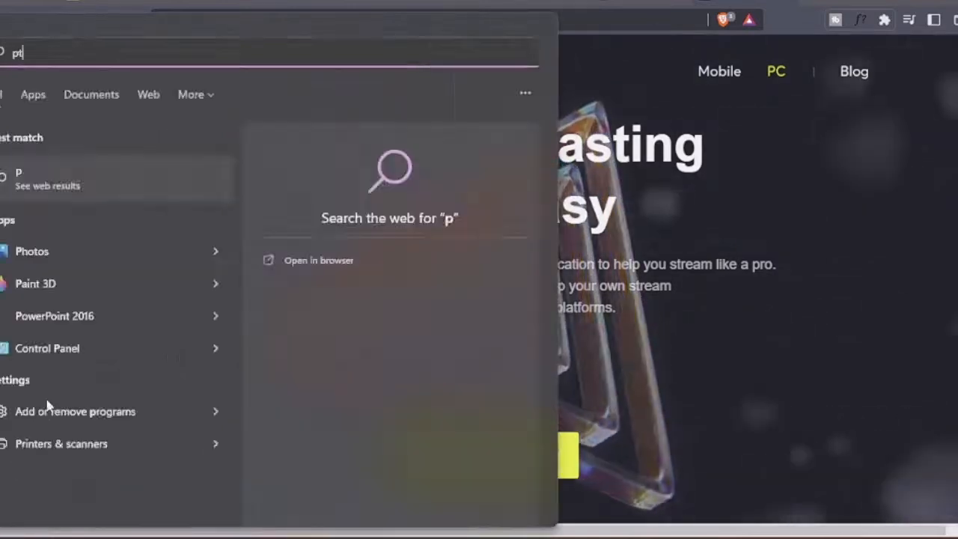
key("BackSpace")
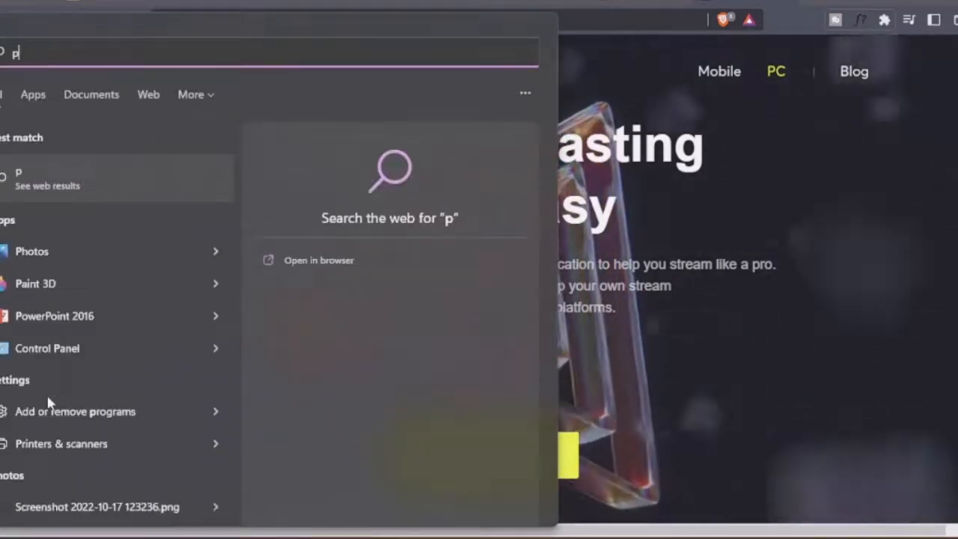
type("r")
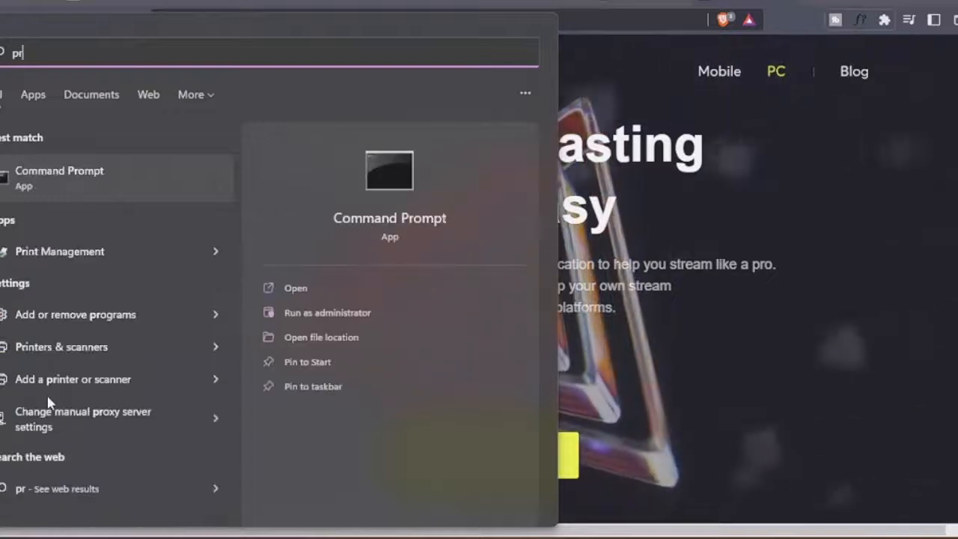
type("iSM Live Studio")
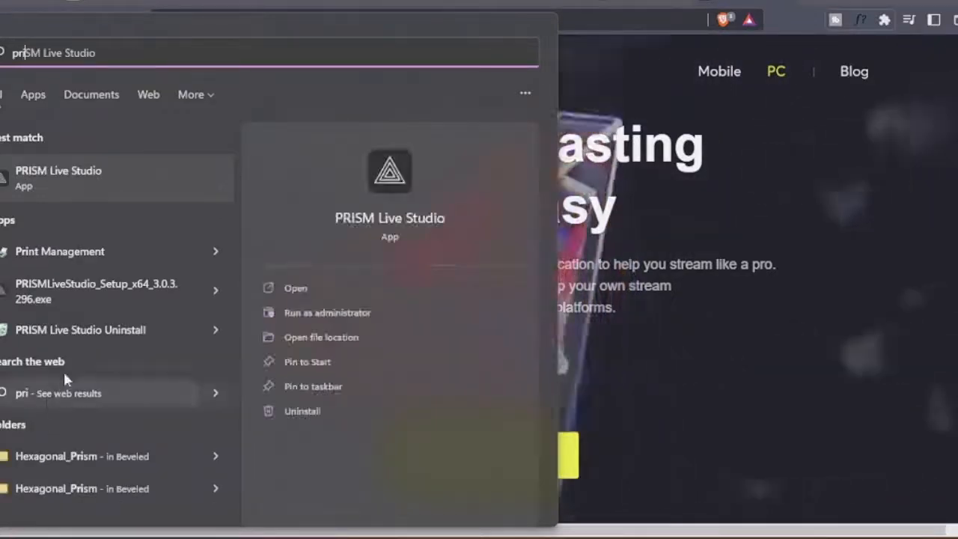
left_click(286, 287)
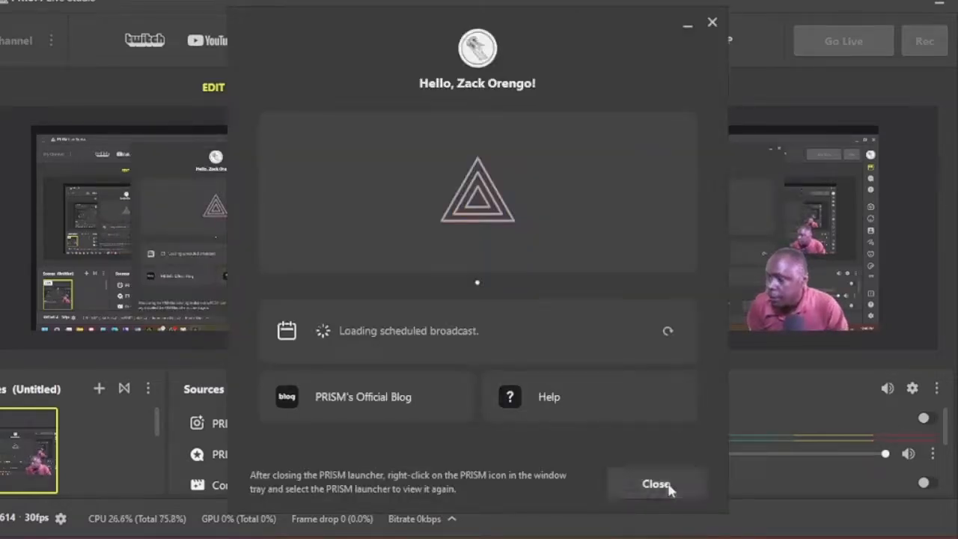
left_click(656, 484)
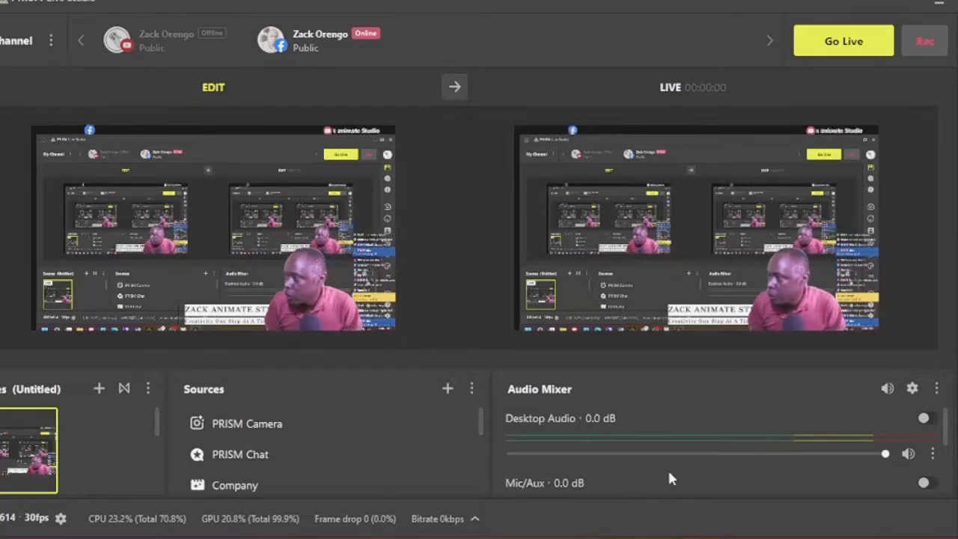
Review the current scene's source list, then switch to Scene 2 and review its sources.
left_click(186, 429)
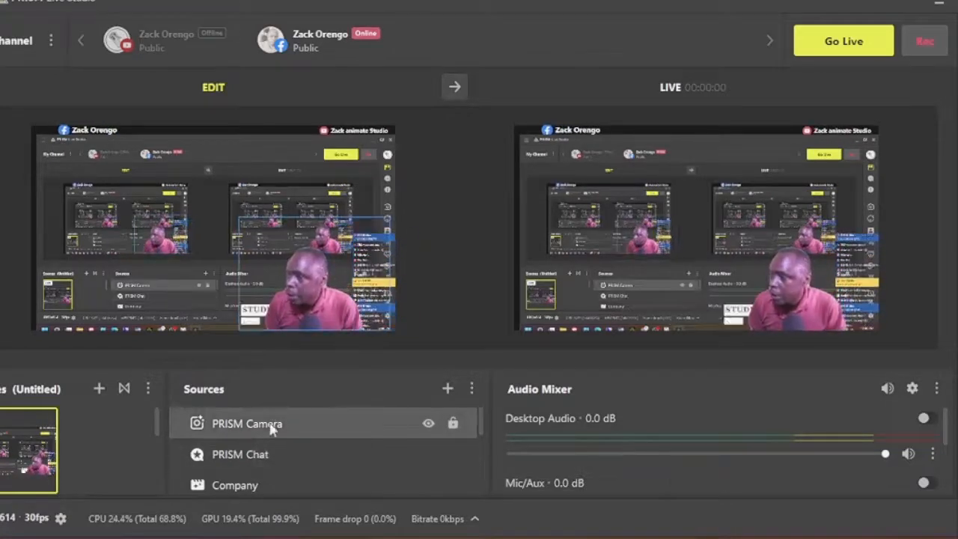
left_click(433, 220)
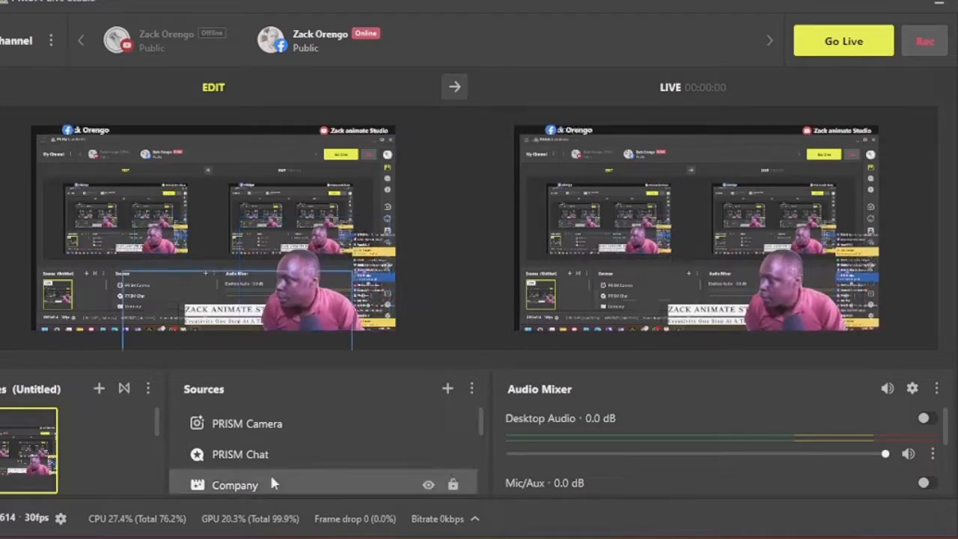
scroll(253, 430, "down", 5)
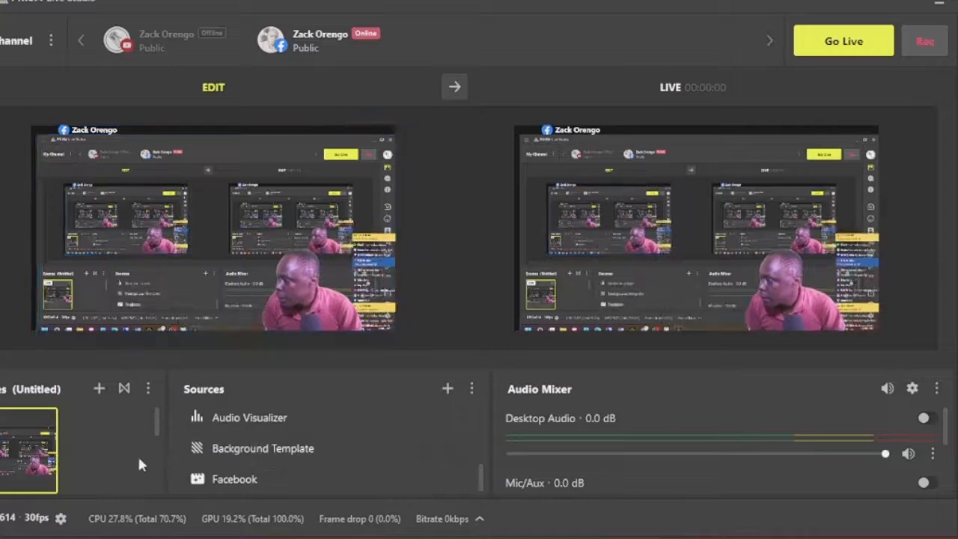
scroll(157, 449, "down", 2)
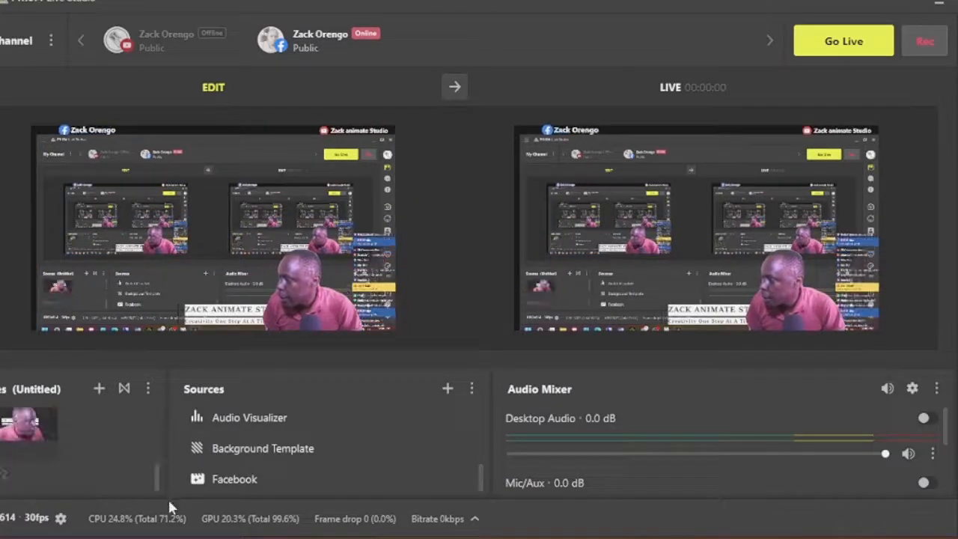
left_click_drag(170, 457, 176, 478)
left_click(27, 434)
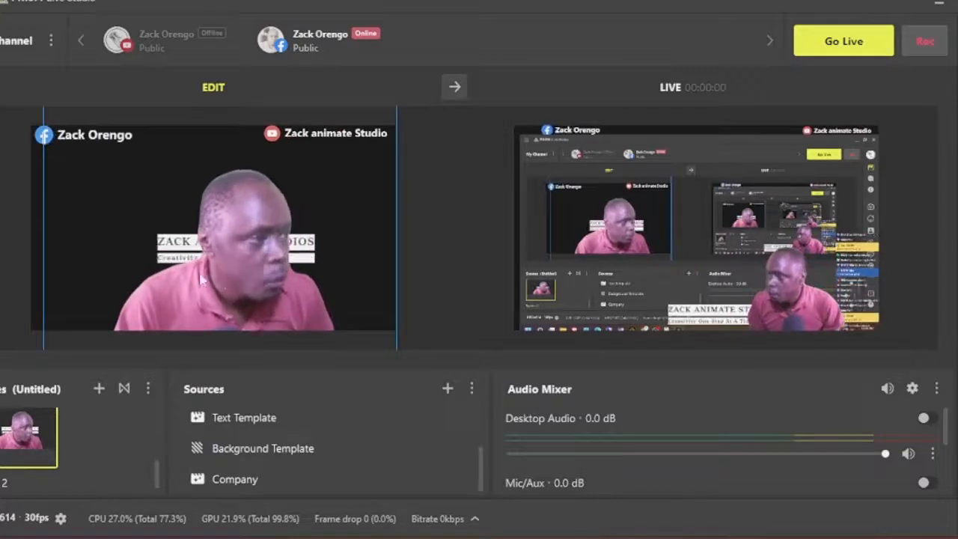
scroll(240, 460, "up", 2)
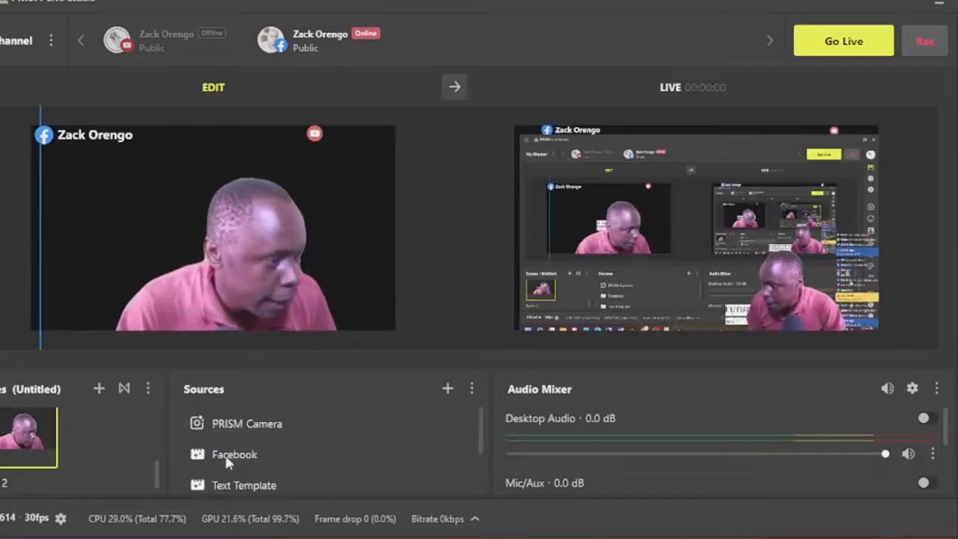
Add a scene named Scene 3 and give it a new visible Text Template source named My Company.
left_click(99, 390)
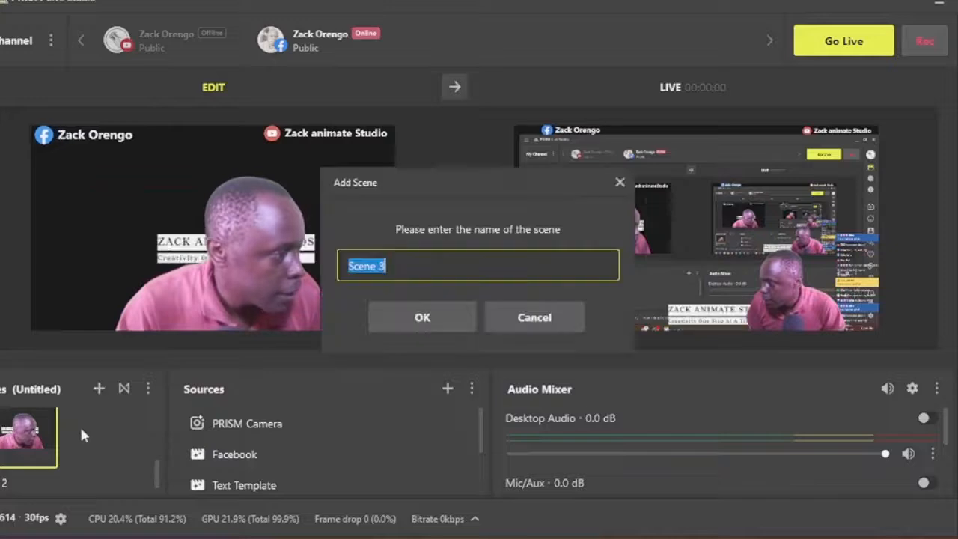
left_click(427, 319)
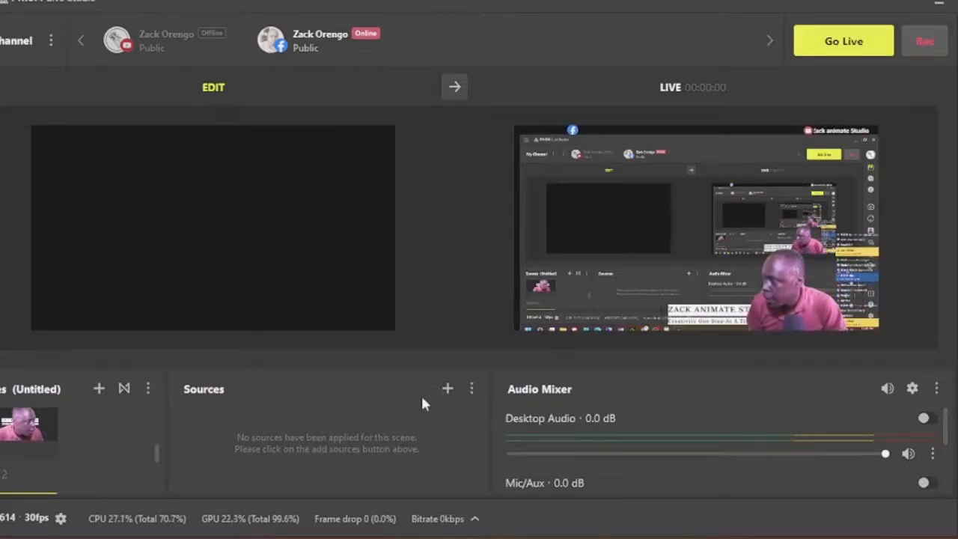
left_click(447, 390)
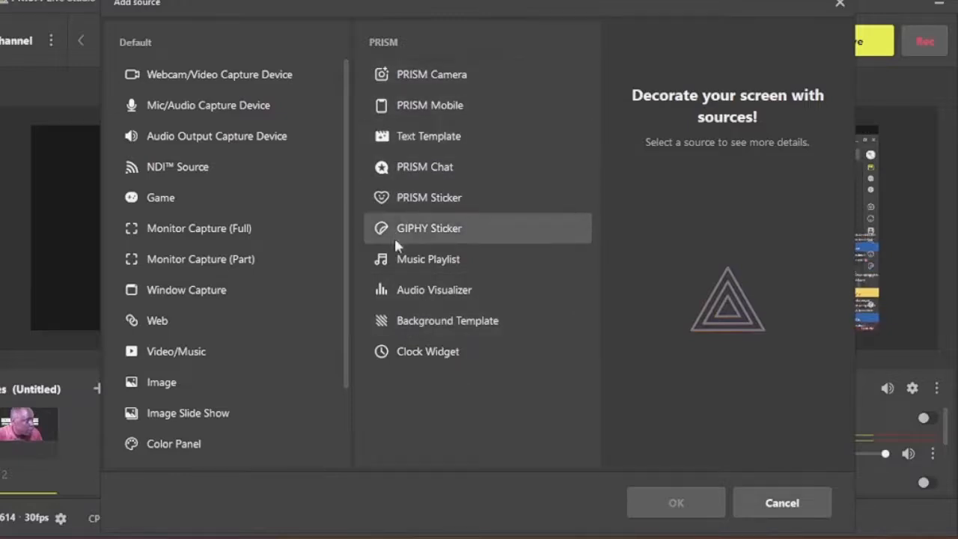
left_click(434, 140)
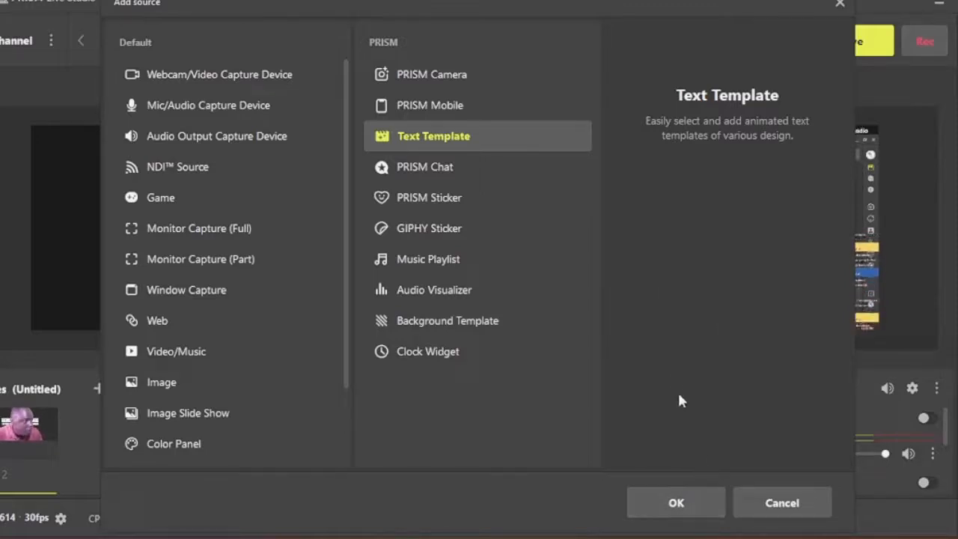
left_click(678, 504)
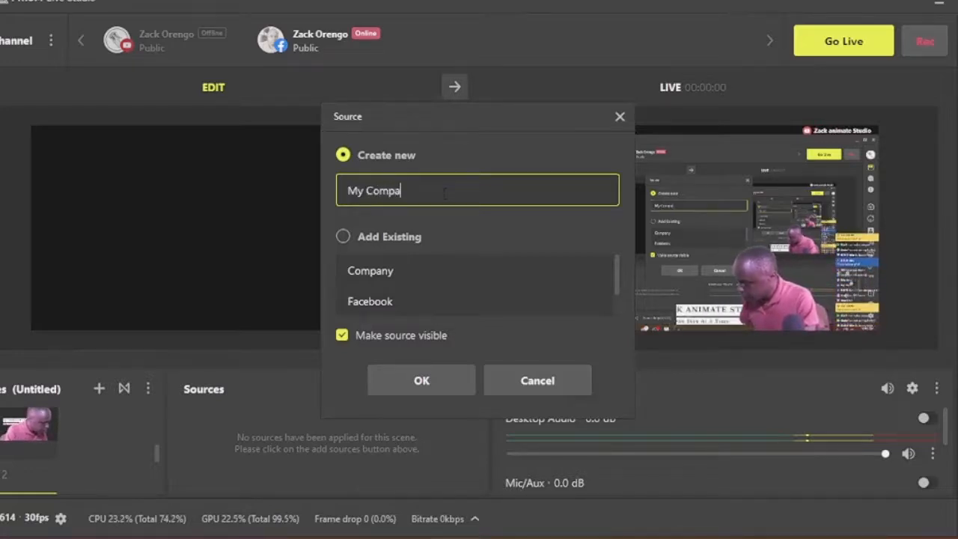
type("ny")
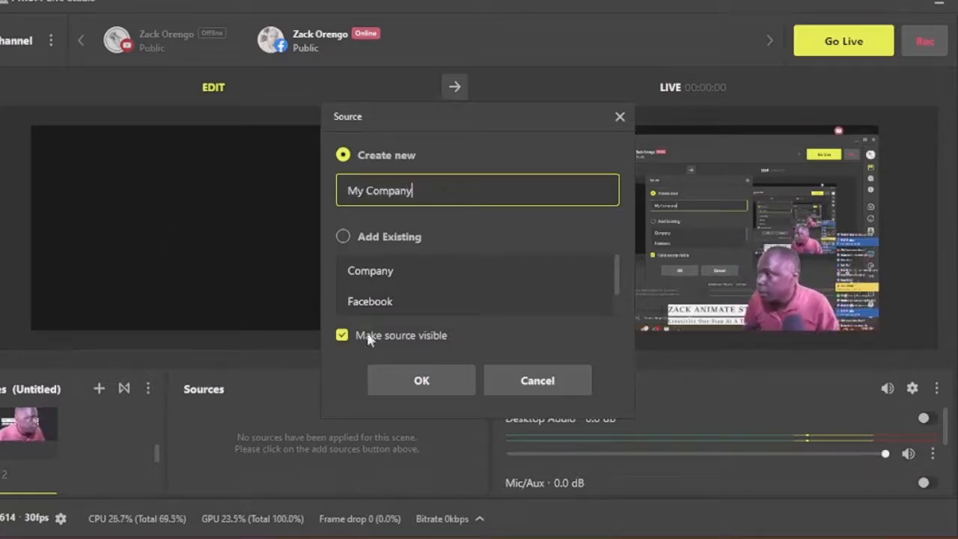
left_click(400, 381)
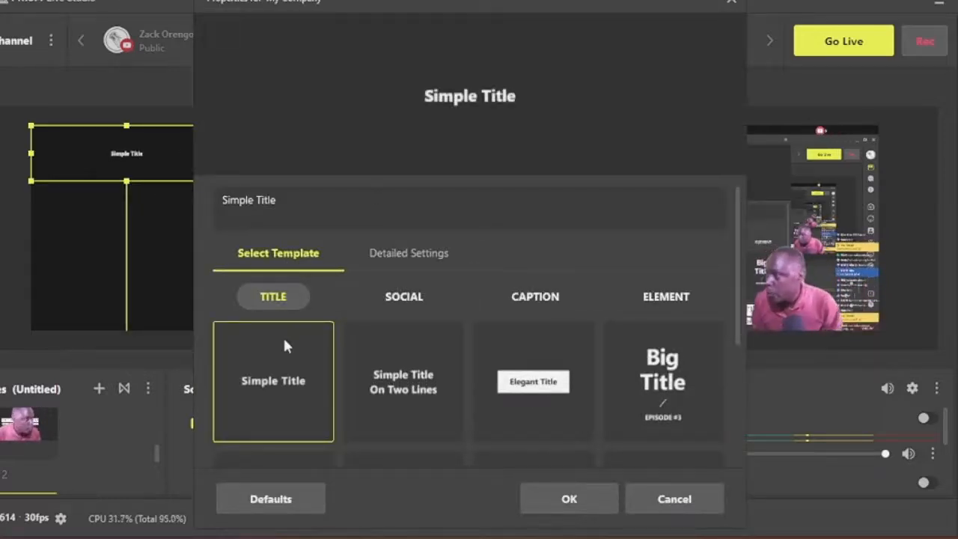
Replace the title text with "Zack Animate Studio" and apply the Elegant Title template.
left_click(391, 225)
key("ctrl+a")
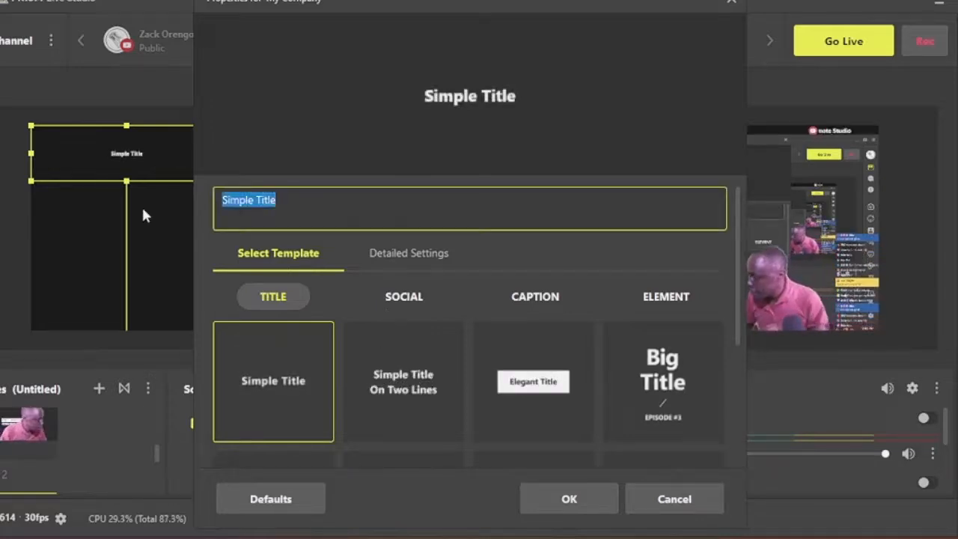
type("Zack ")
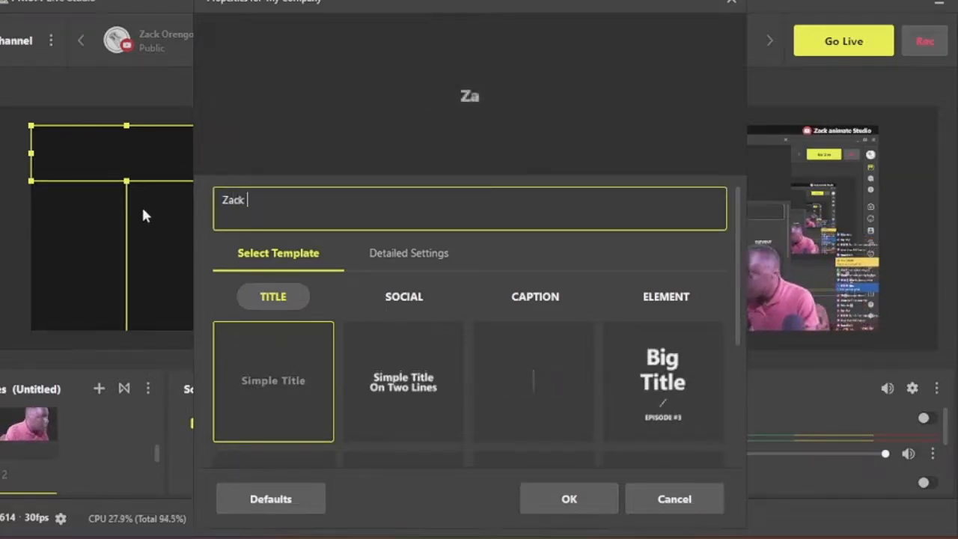
type("Animat")
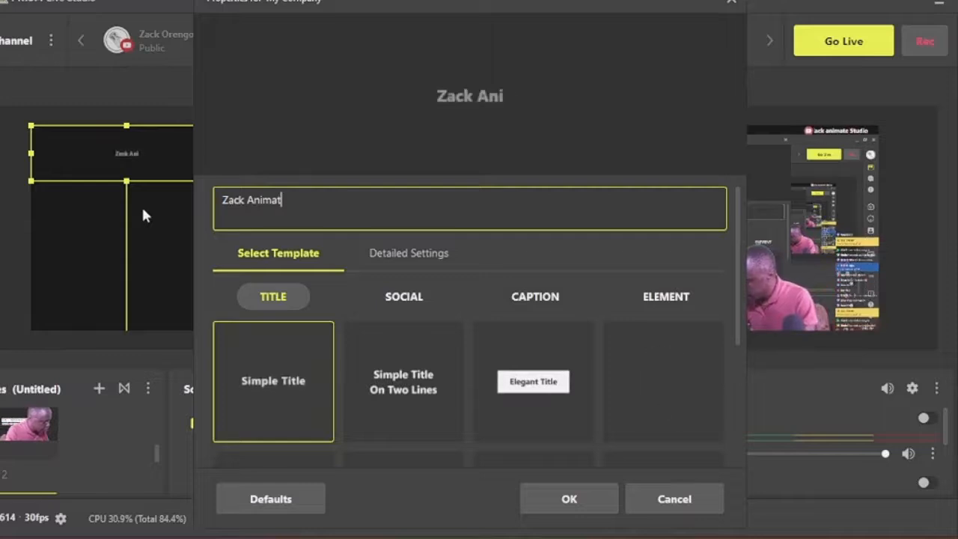
type("e Studio")
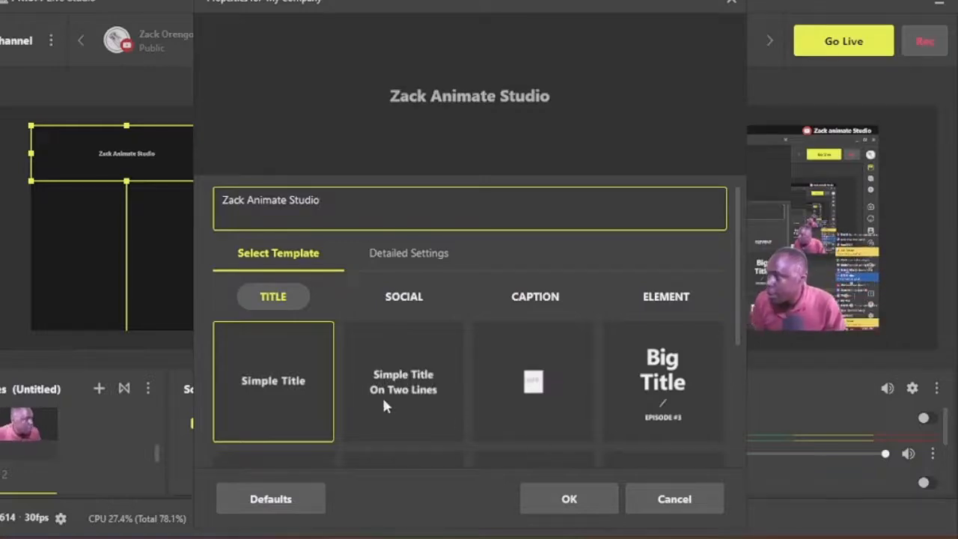
left_click(390, 395)
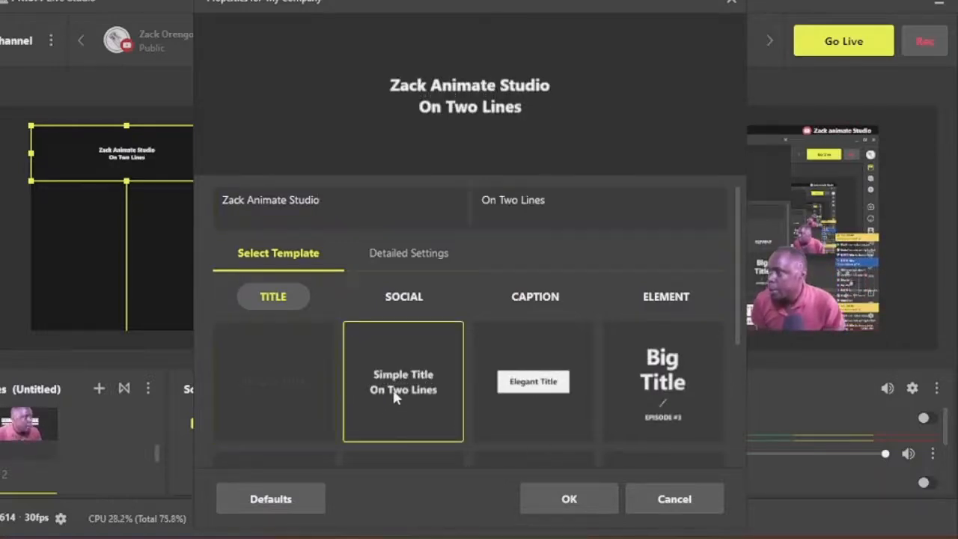
left_click(564, 397)
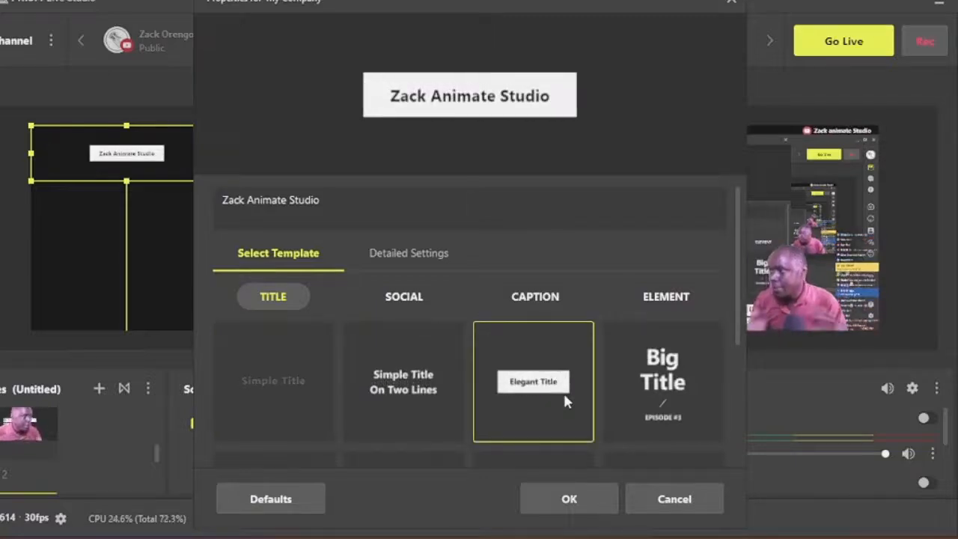
In the title's detailed settings, try the Segoe Script font, then set the font to Segoe Fluent Icons with Regular style.
left_click(413, 253)
scroll(397, 337, "down", 1)
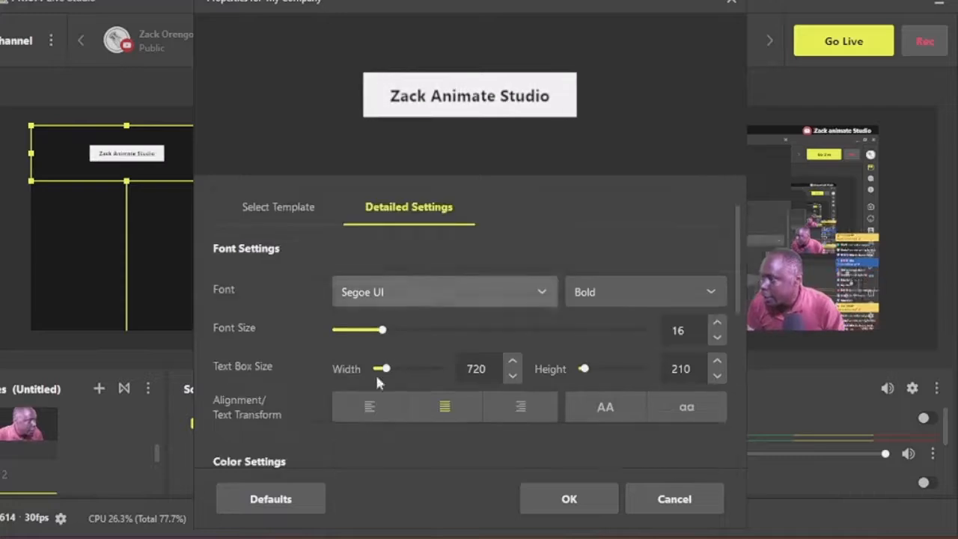
left_click(447, 298)
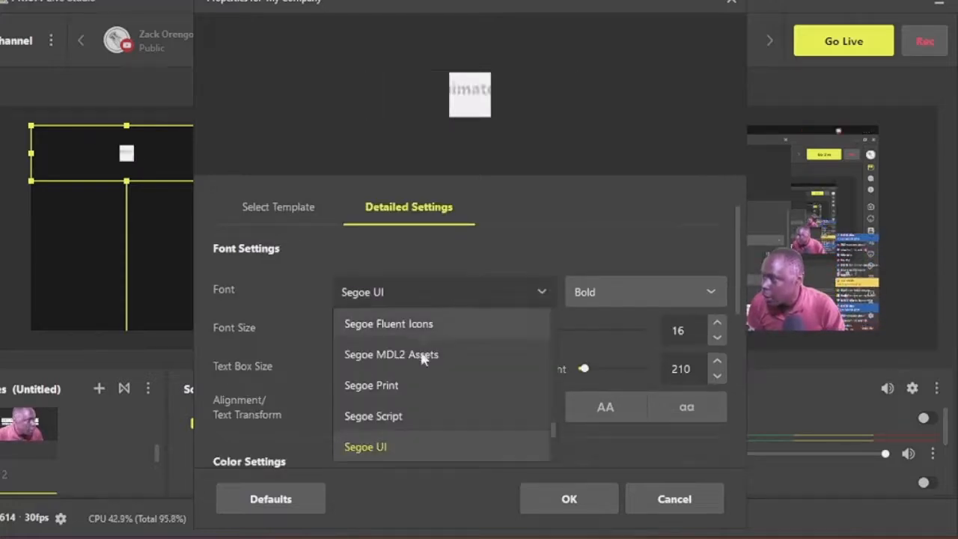
left_click(382, 418)
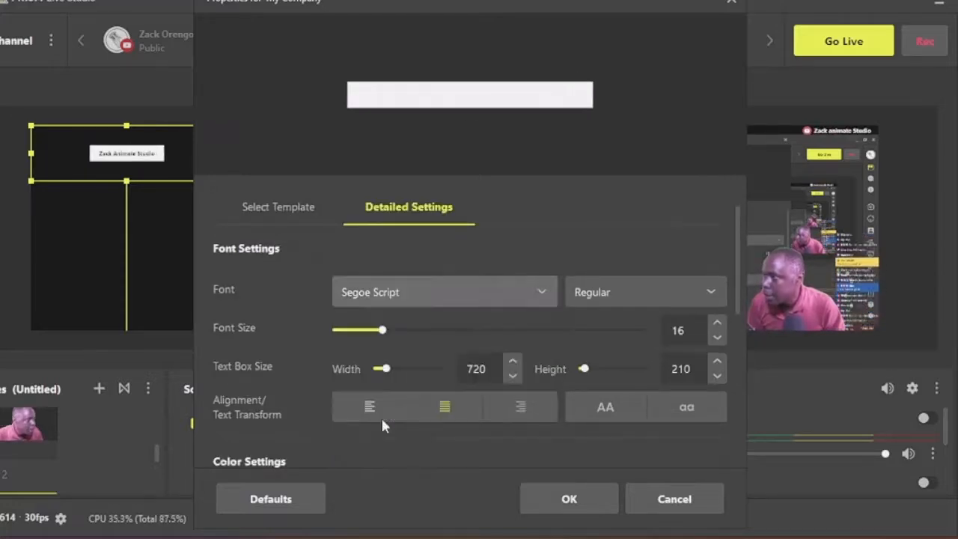
left_click(422, 290)
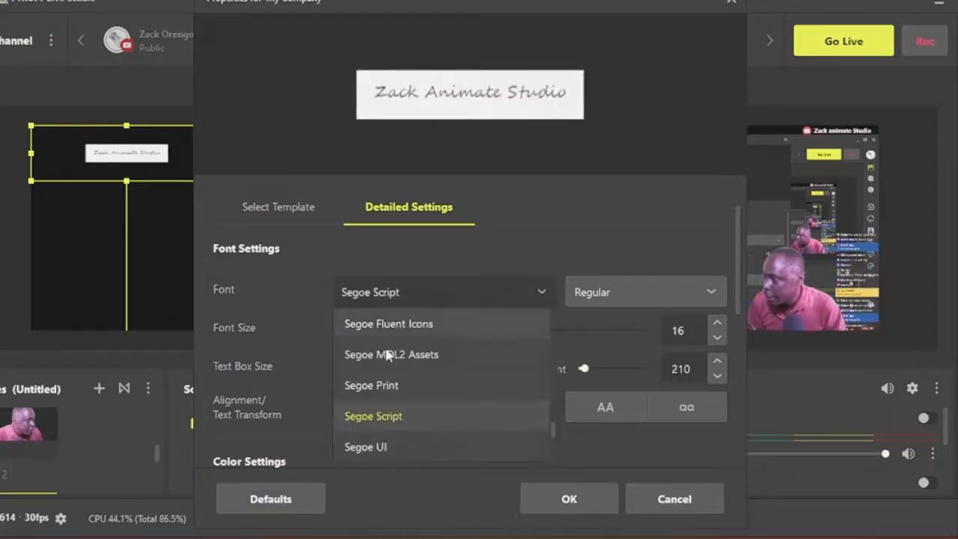
left_click(393, 324)
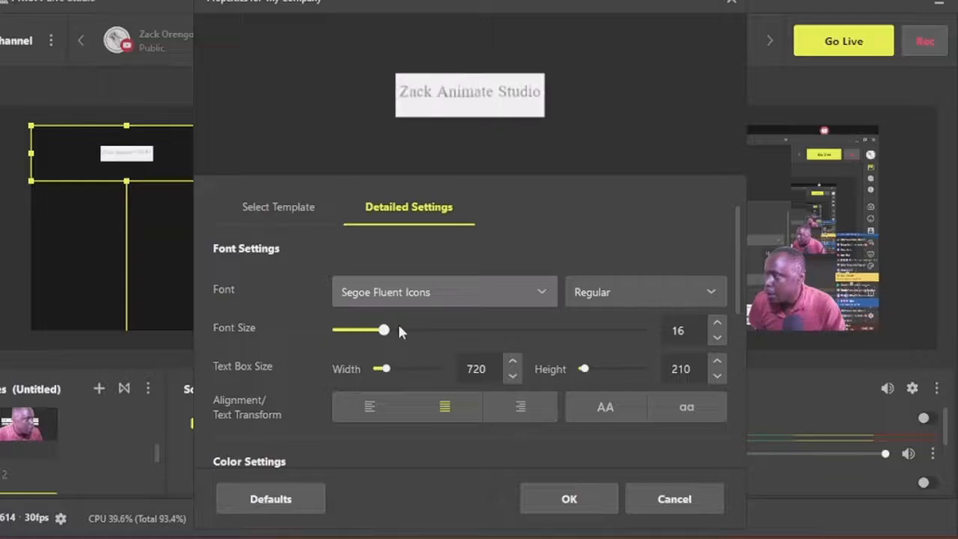
left_click(674, 293)
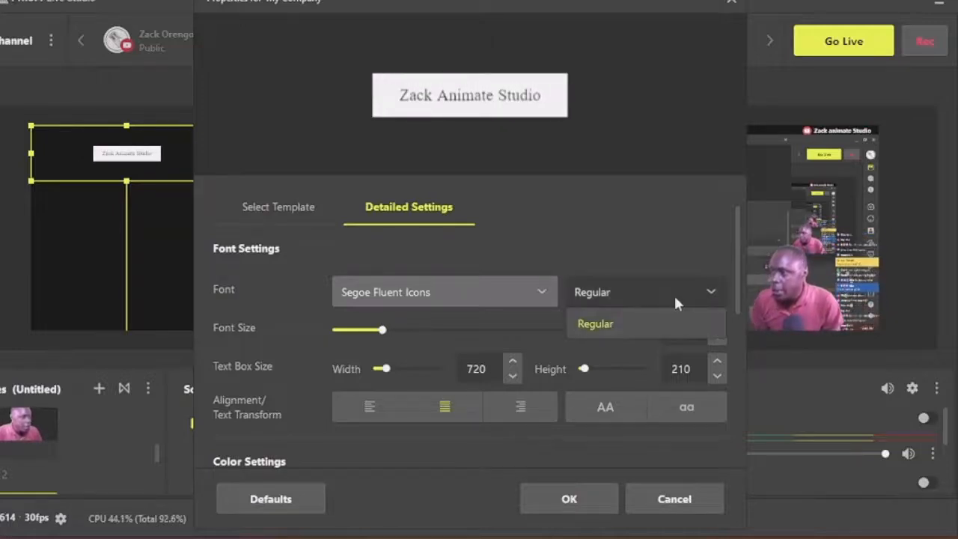
Resize the title's text box to 543 wide by 495 high and set the font size to 40.
left_click_drag(585, 368, 585, 372)
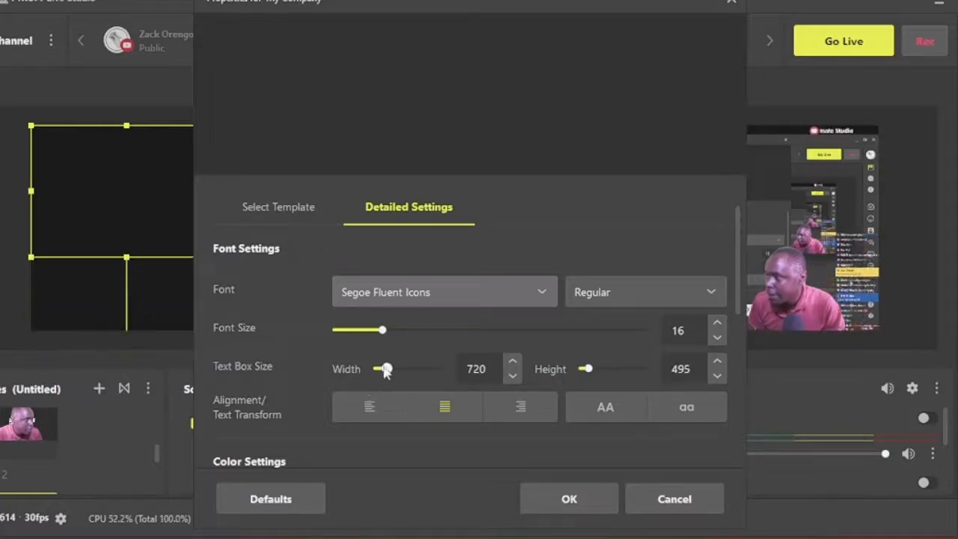
left_click_drag(386, 373, 383, 372)
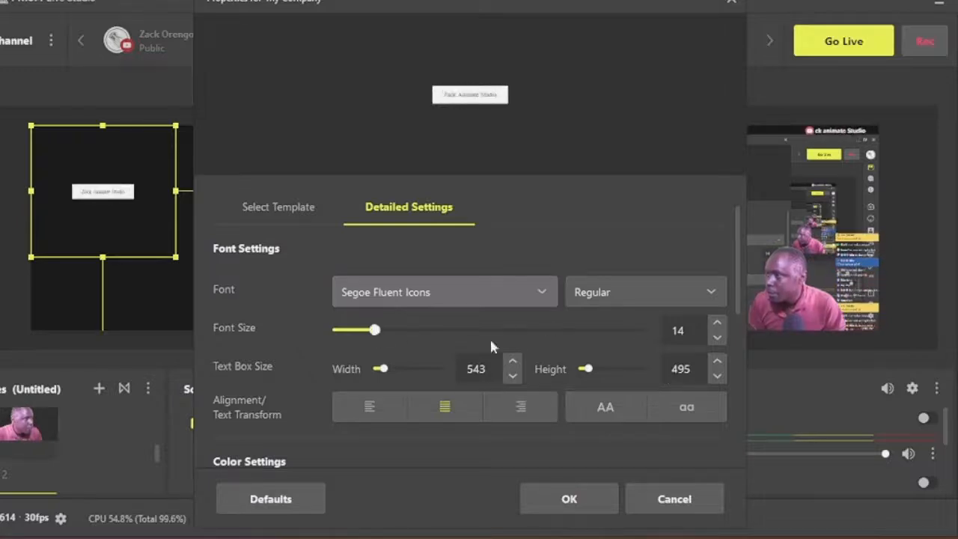
left_click_drag(371, 335, 406, 341)
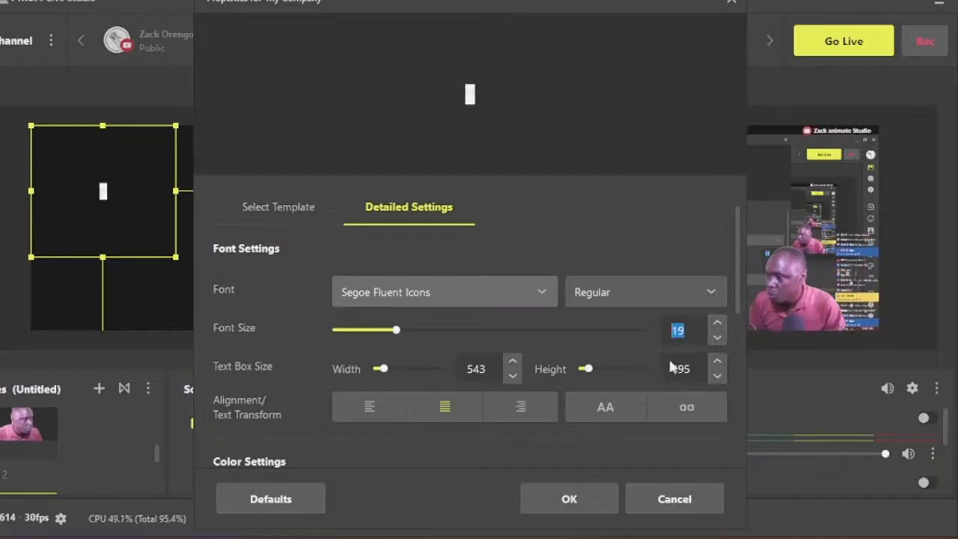
type("4")
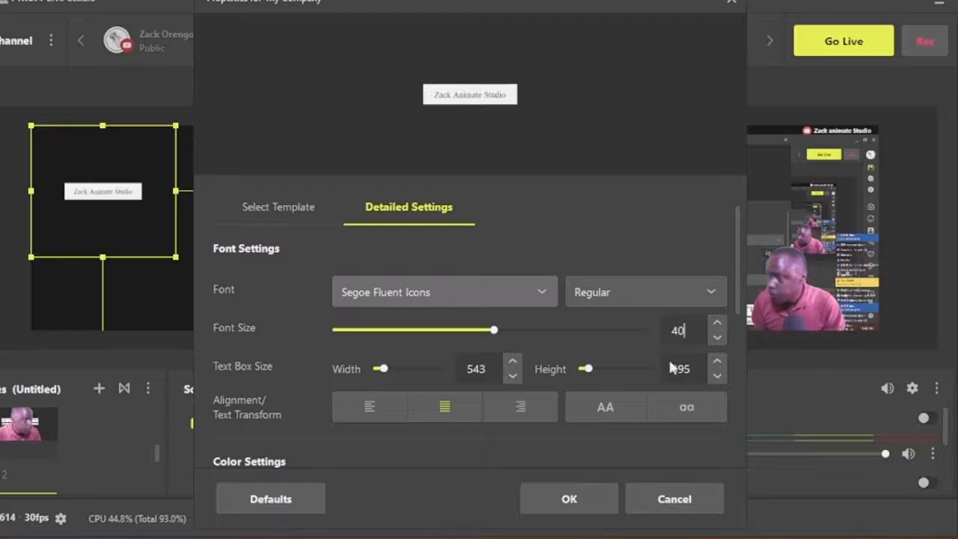
type("0")
key("Return")
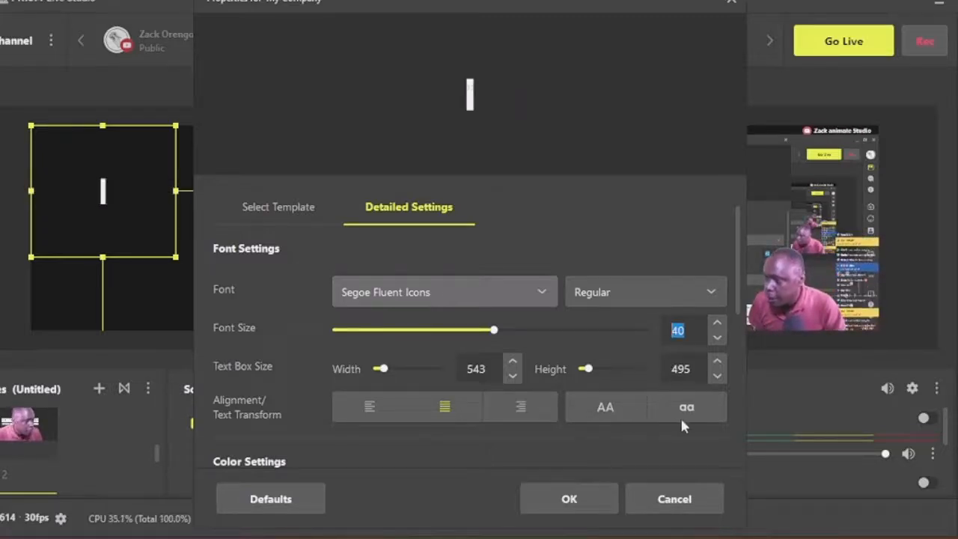
Try the uppercase transform and the right and centre alignments, then make the title lowercase and left-aligned.
left_click(615, 406)
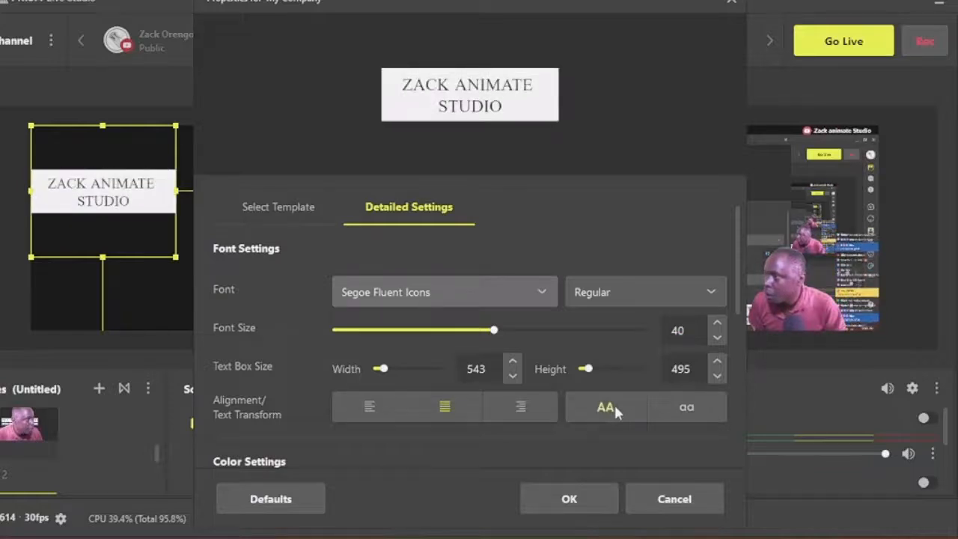
left_click(694, 408)
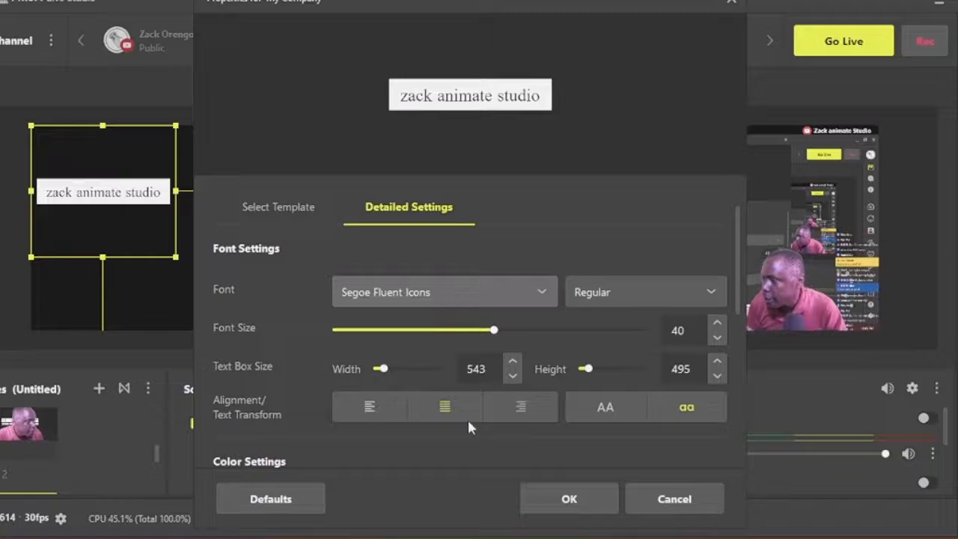
left_click(517, 408)
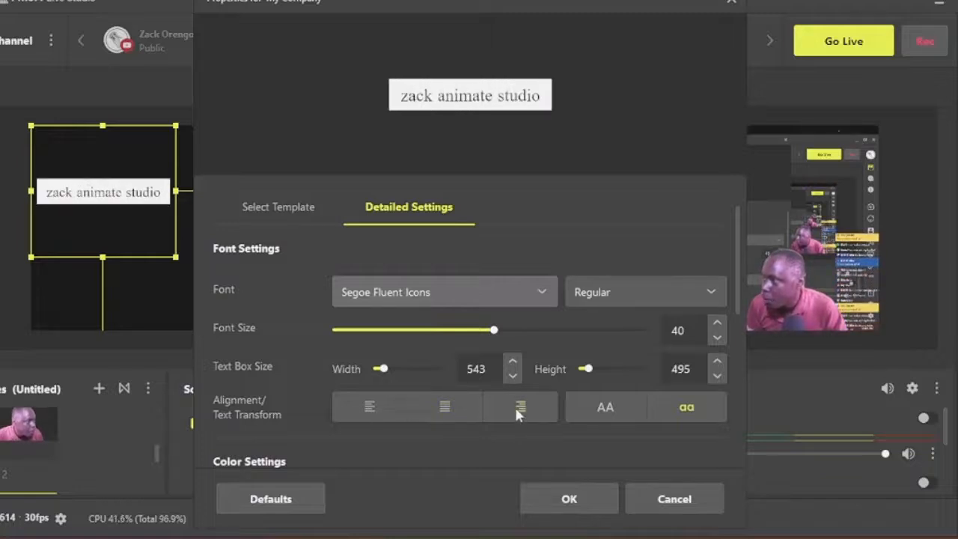
left_click(433, 405)
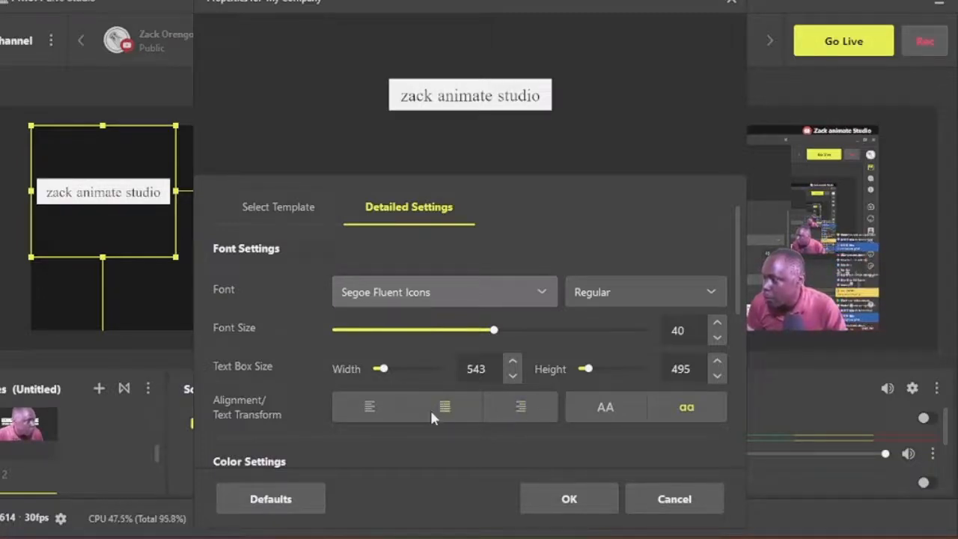
left_click(359, 410)
Set the title's repeat motion speed to 56%, check its filters window without adding any, and accept the properties.
scroll(407, 409, "down", 3)
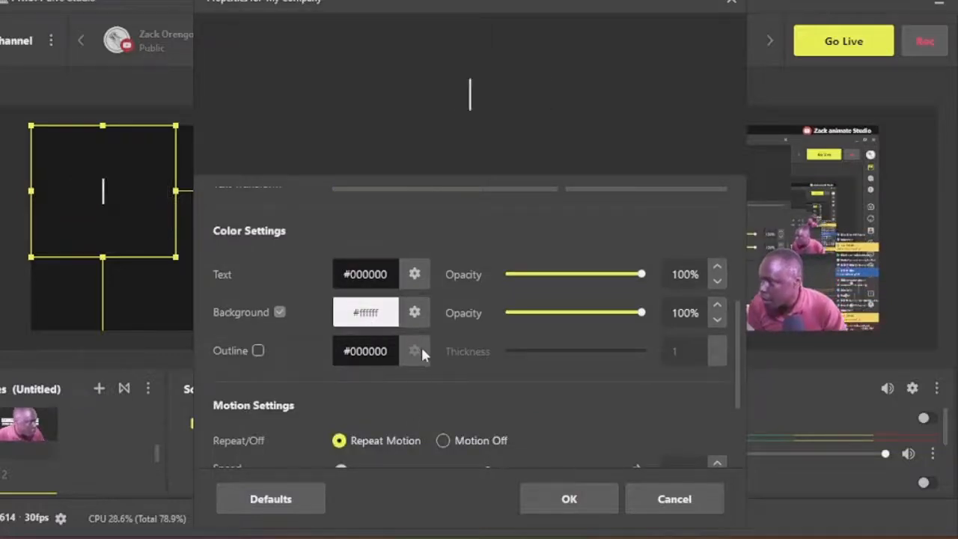
scroll(404, 369, "down", 2)
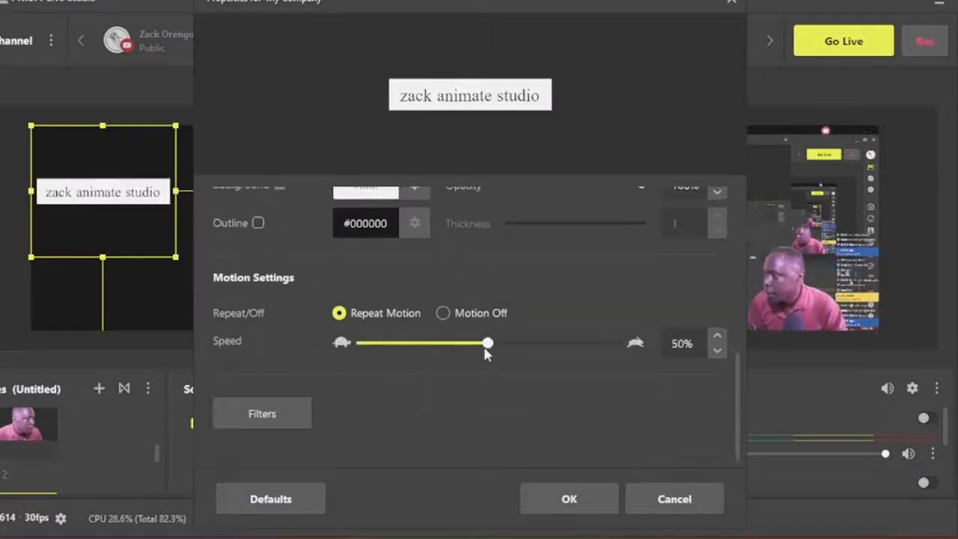
left_click_drag(490, 348, 504, 349)
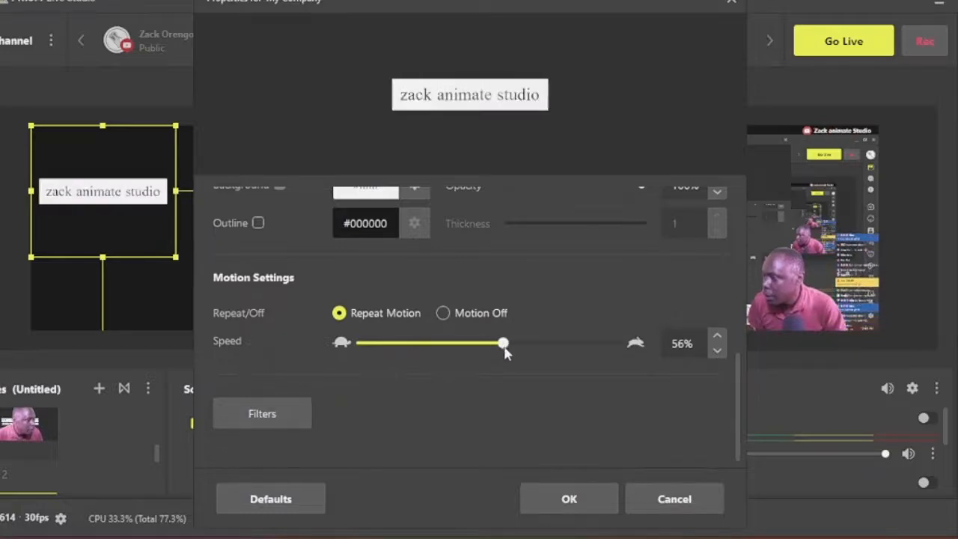
left_click(284, 427)
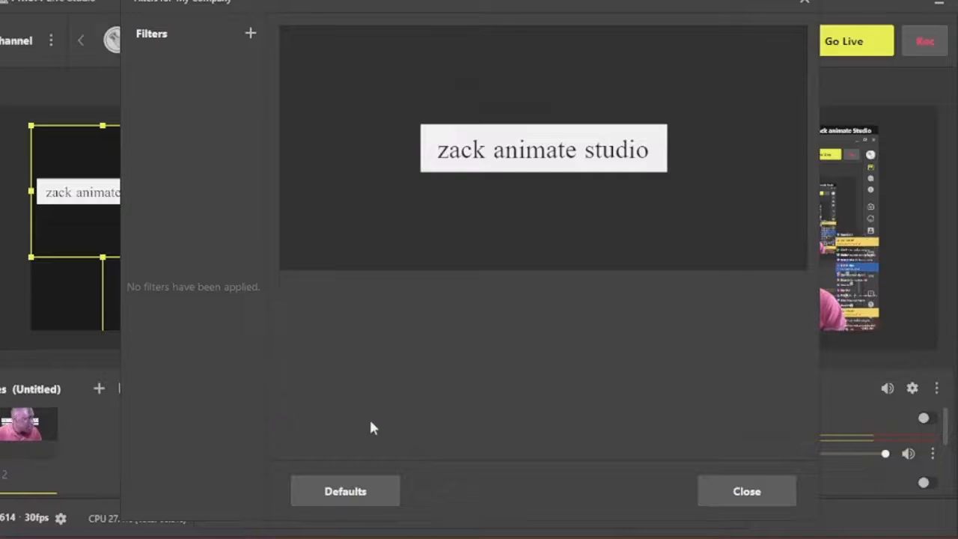
left_click(761, 500)
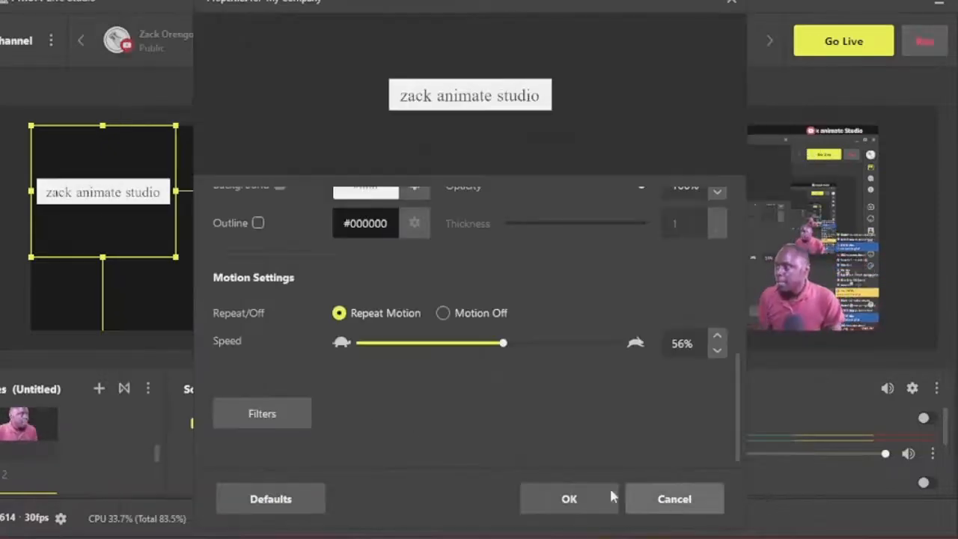
left_click(585, 498)
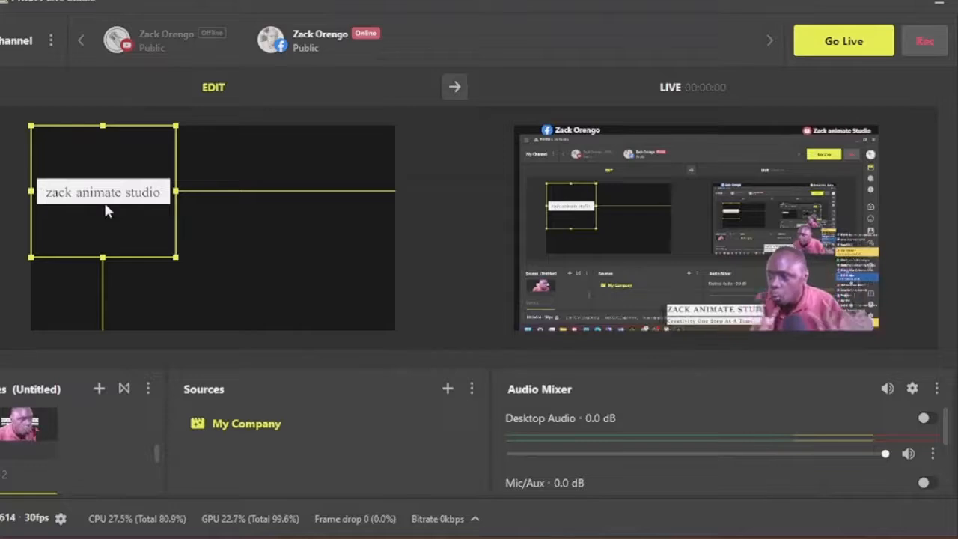
Move the company title to the lower part of the edit canvas, slightly left of centre.
left_click_drag(106, 211, 184, 323)
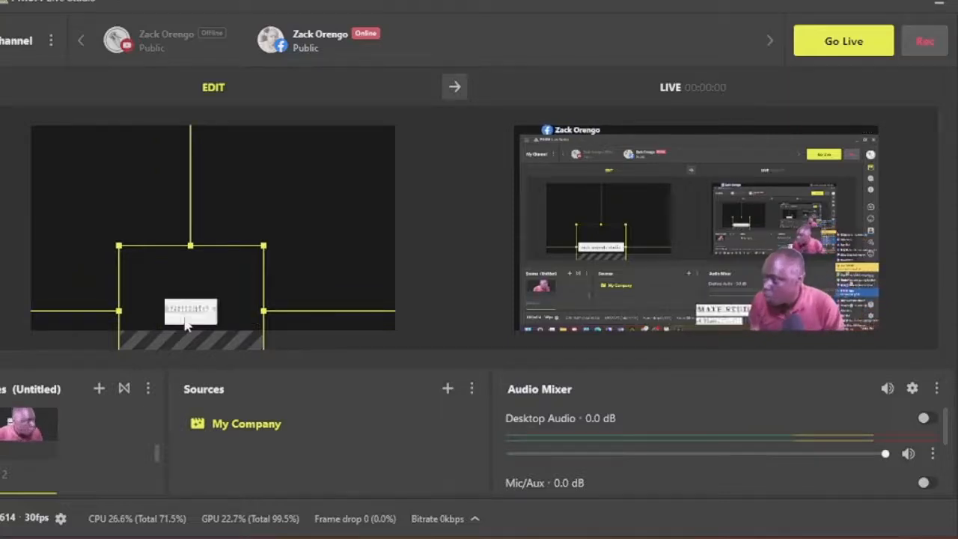
left_click_drag(196, 325, 198, 319)
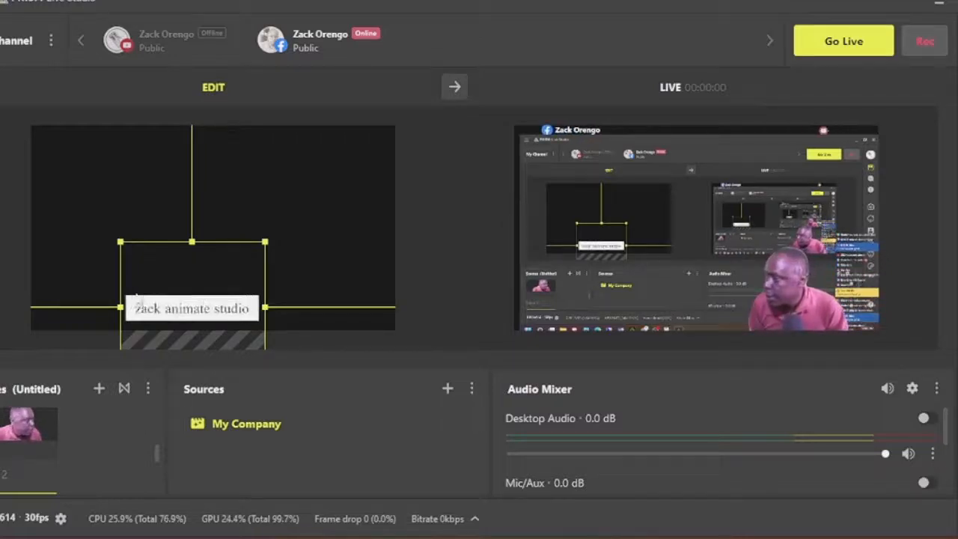
Add a new visible Text Template source named "Sociial Accounts" to the scene.
left_click(447, 389)
left_click(402, 137)
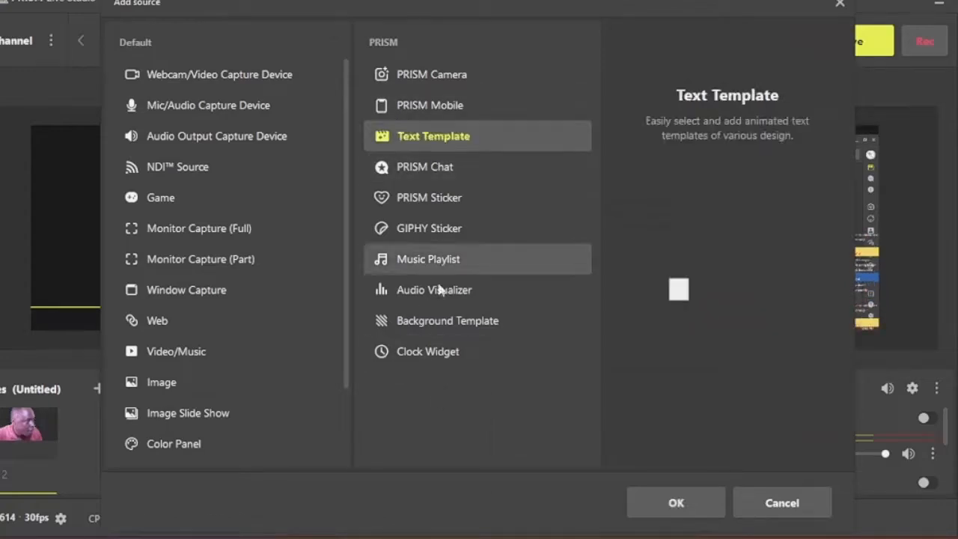
left_click(671, 504)
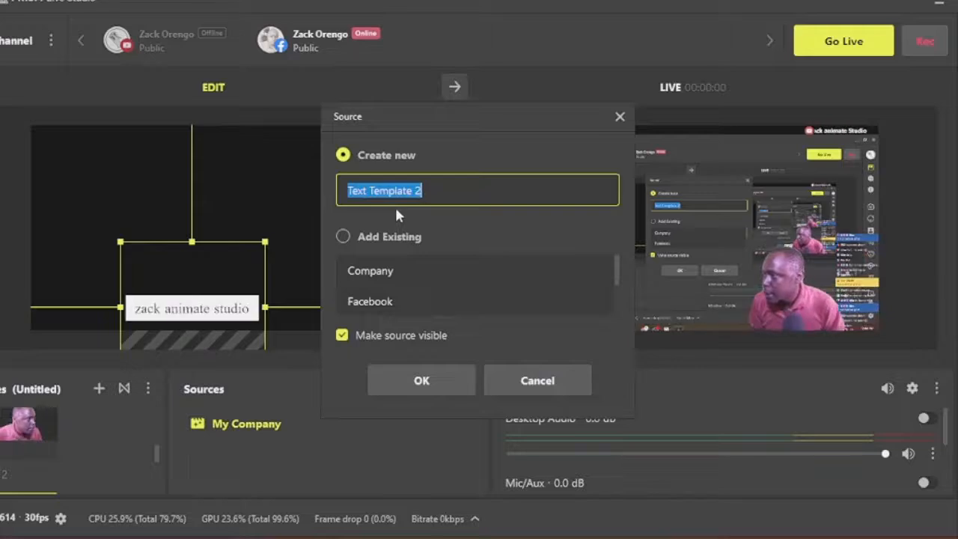
type("Soci")
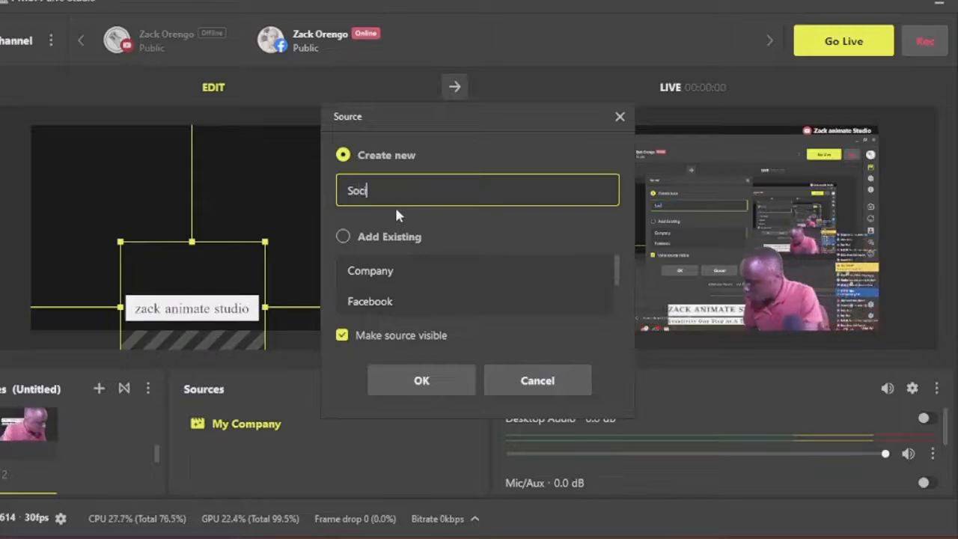
type("ia")
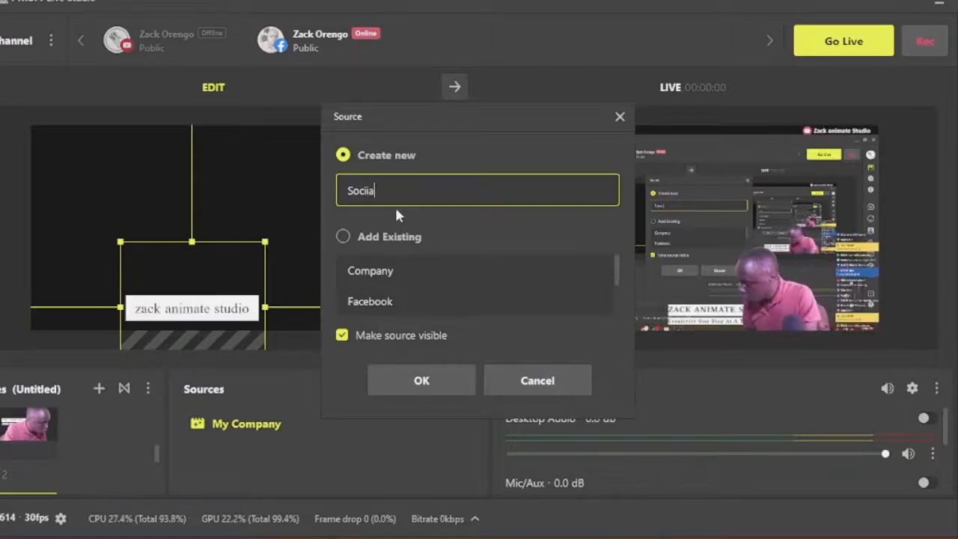
type("l Accou")
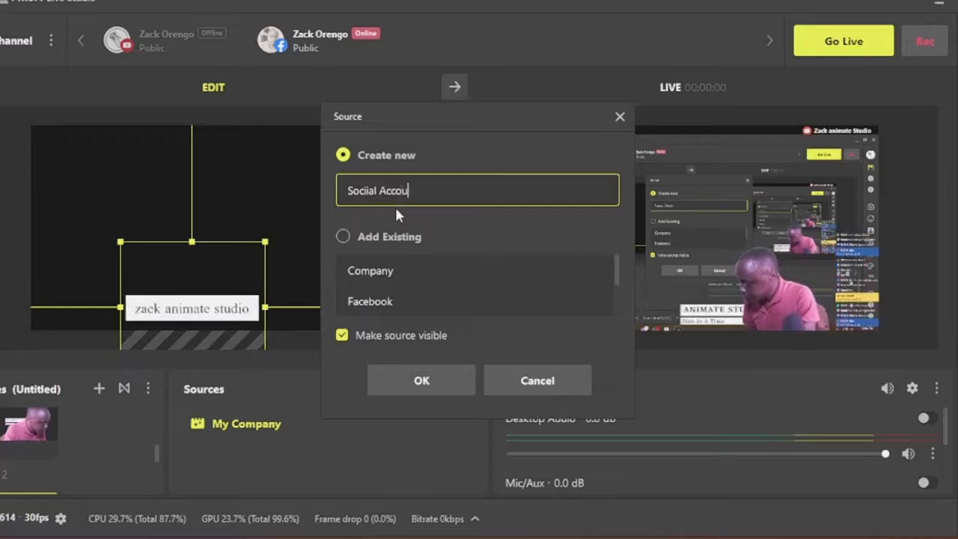
type("nts")
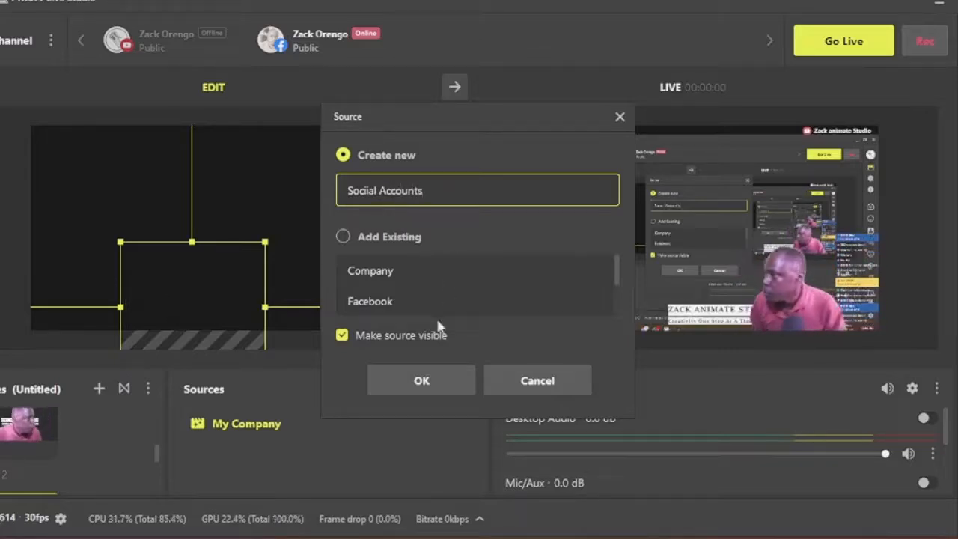
left_click(420, 379)
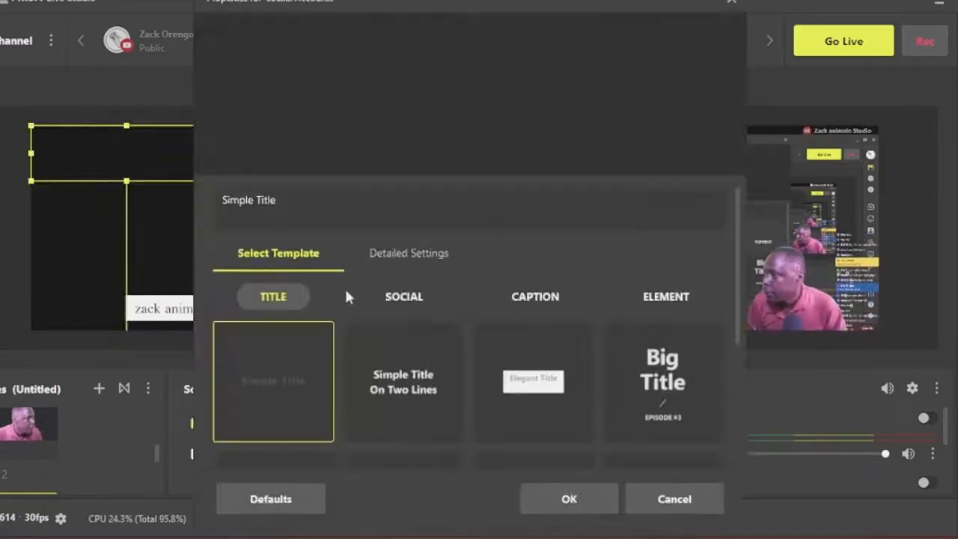
Apply the YouTube template from the social category to the new text source and accept its properties.
left_click(414, 298)
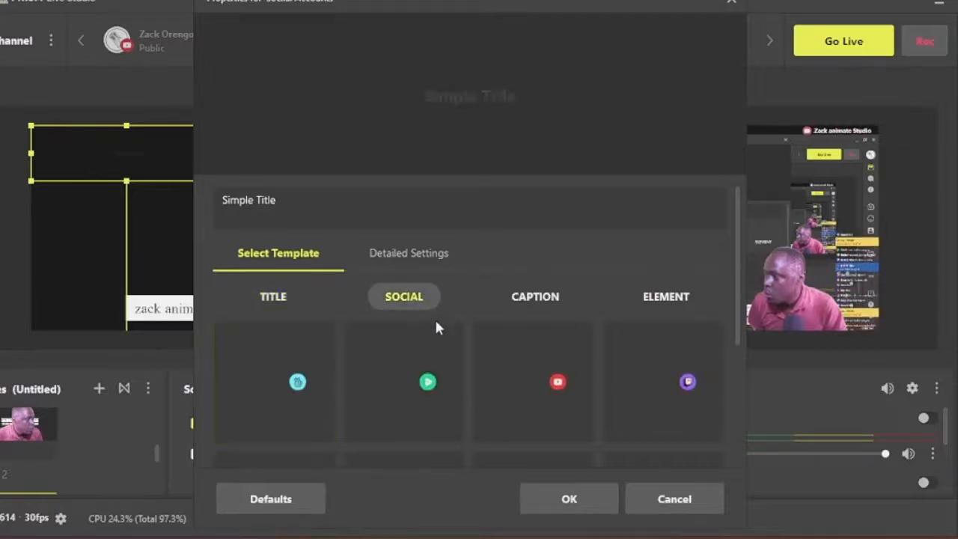
scroll(438, 348, "down", 3)
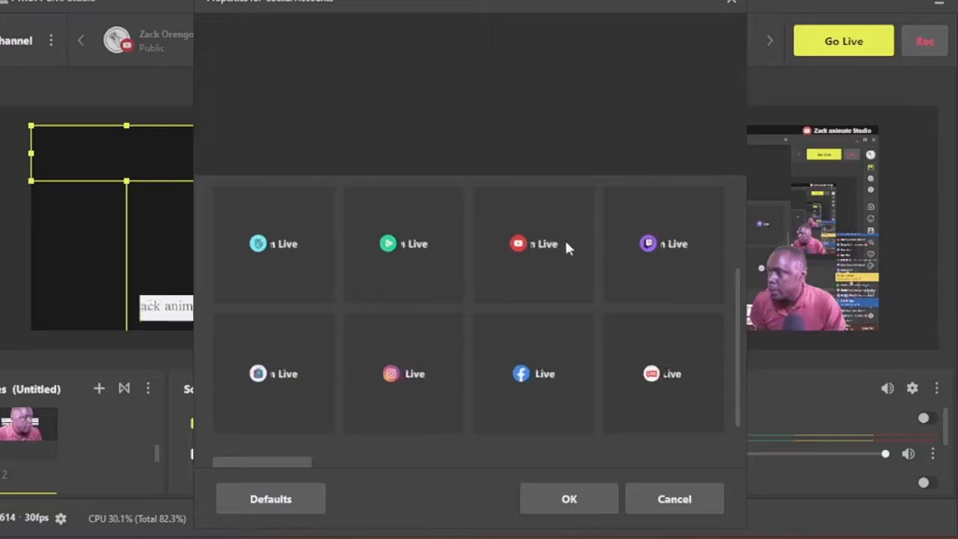
left_click(506, 262)
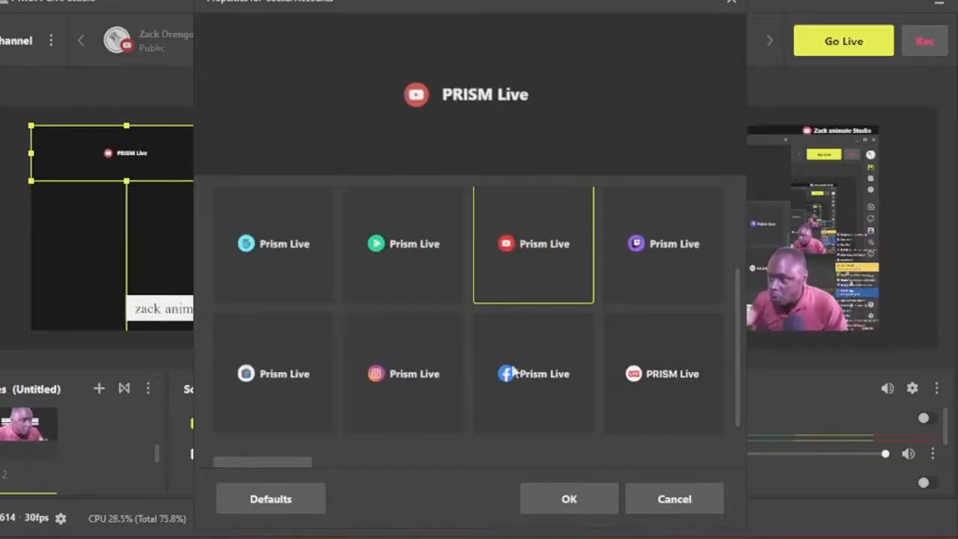
left_click(554, 500)
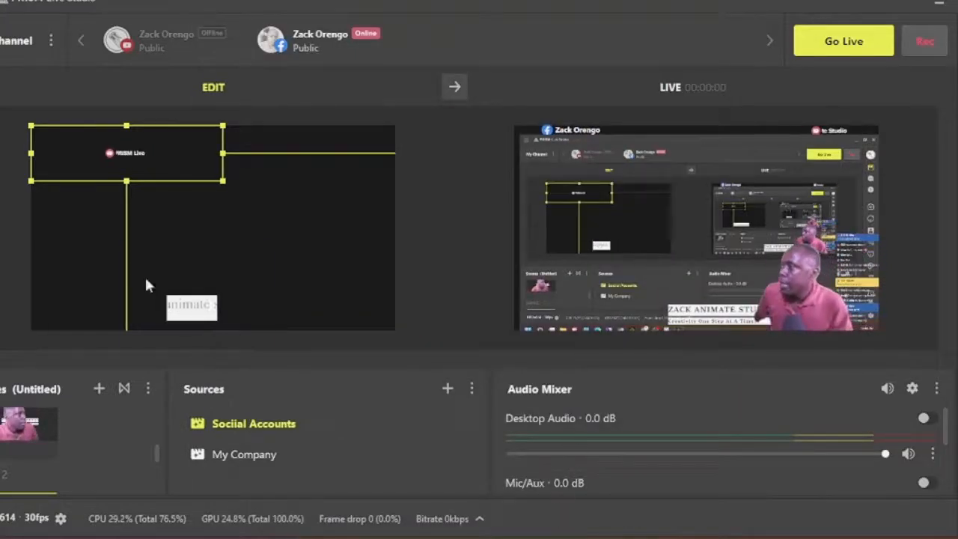
Place the company title in the canvas's lower-left corner and the YouTube text beside it along the lower edge.
left_click_drag(124, 161, 321, 316)
left_click_drag(151, 315, 62, 313)
left_click_drag(314, 317, 272, 330)
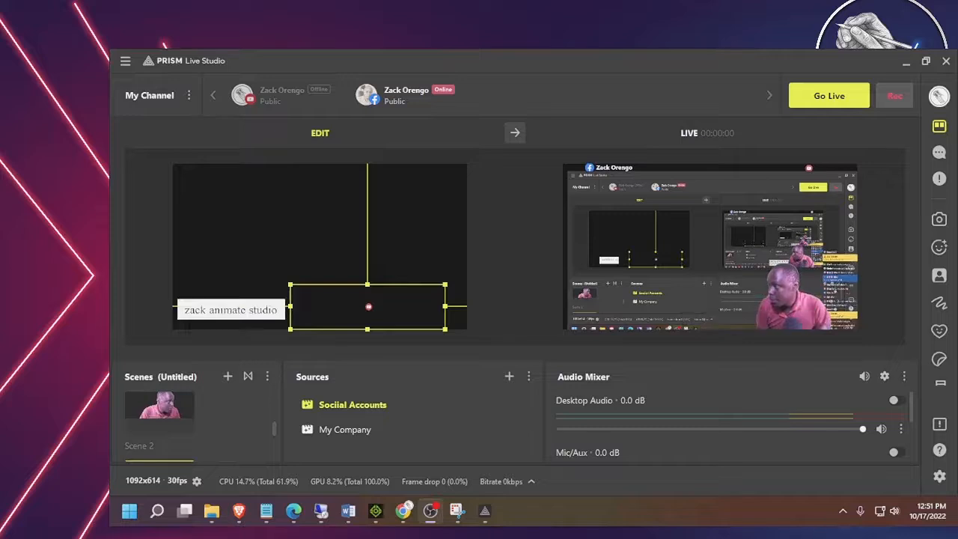
Add a visible Webcam/Video Capture Device source under its default name and choose PRISM Live Studio as the device.
left_click(510, 377)
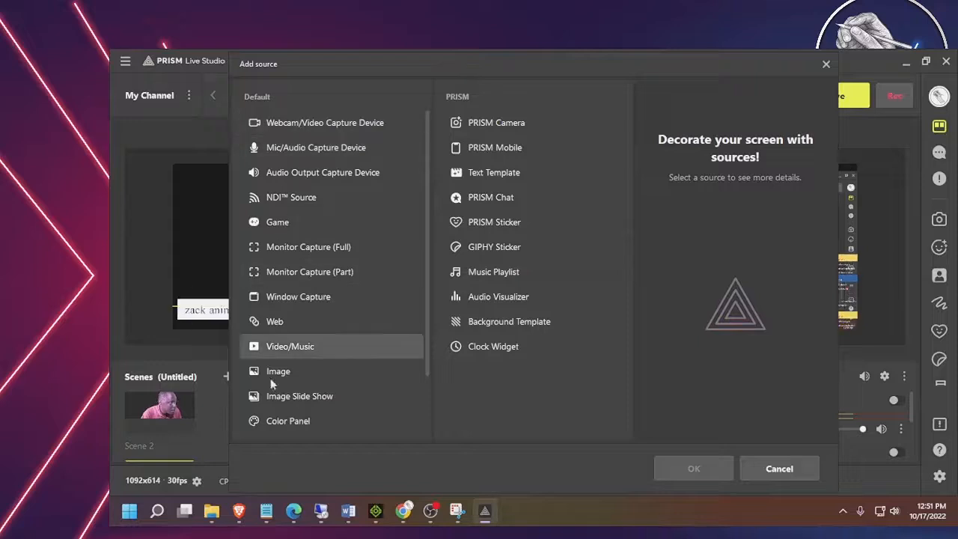
left_click(316, 128)
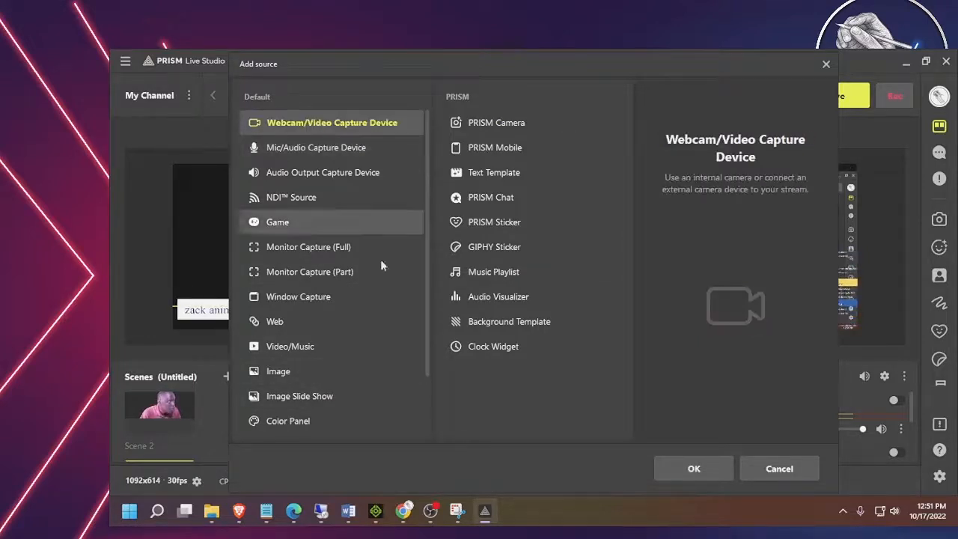
left_click(694, 470)
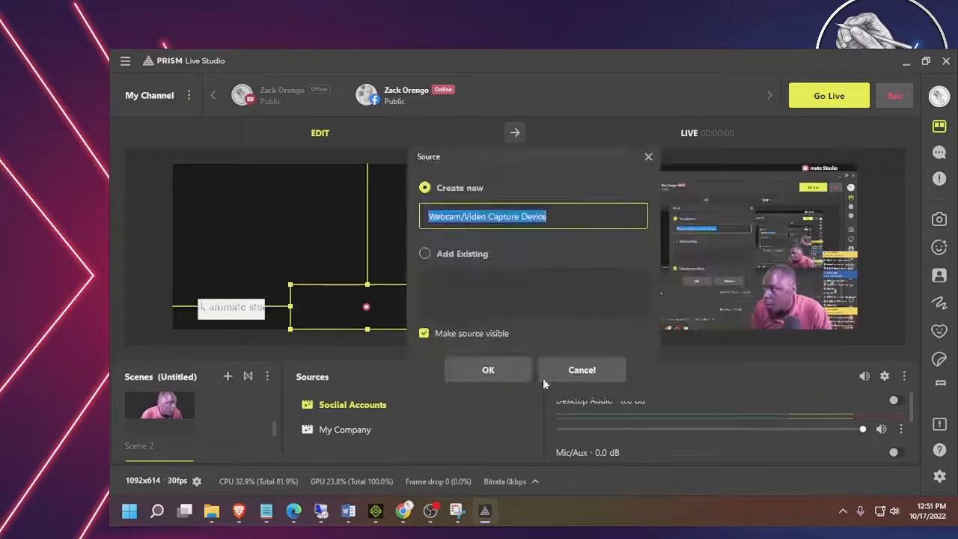
left_click(487, 377)
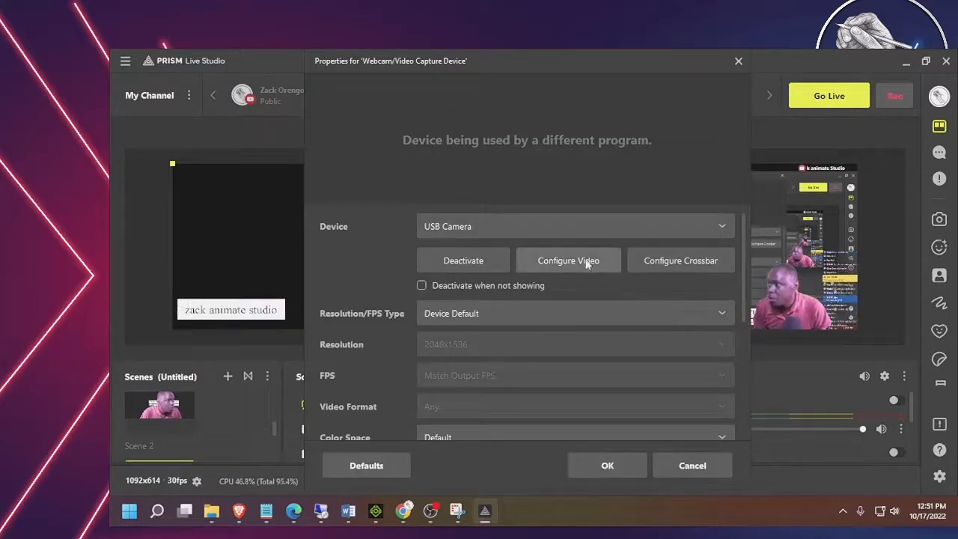
left_click(607, 235)
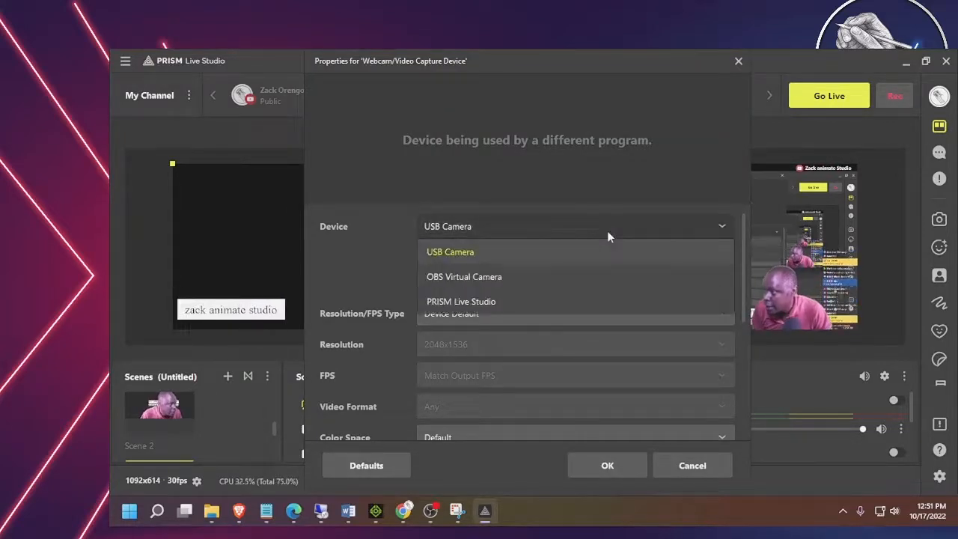
left_click(542, 300)
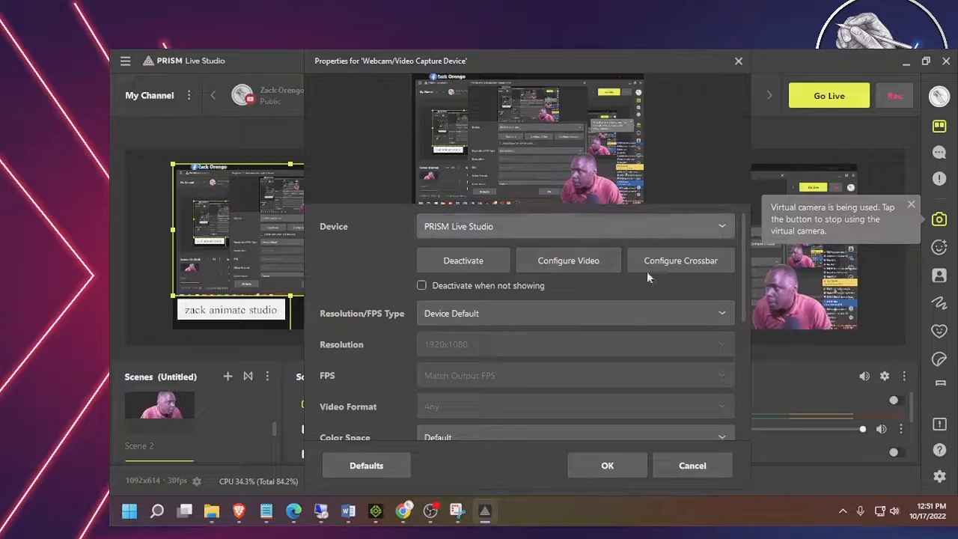
Try USB Camera as the device of the webcam source and leave its properties without applying.
left_click(479, 231)
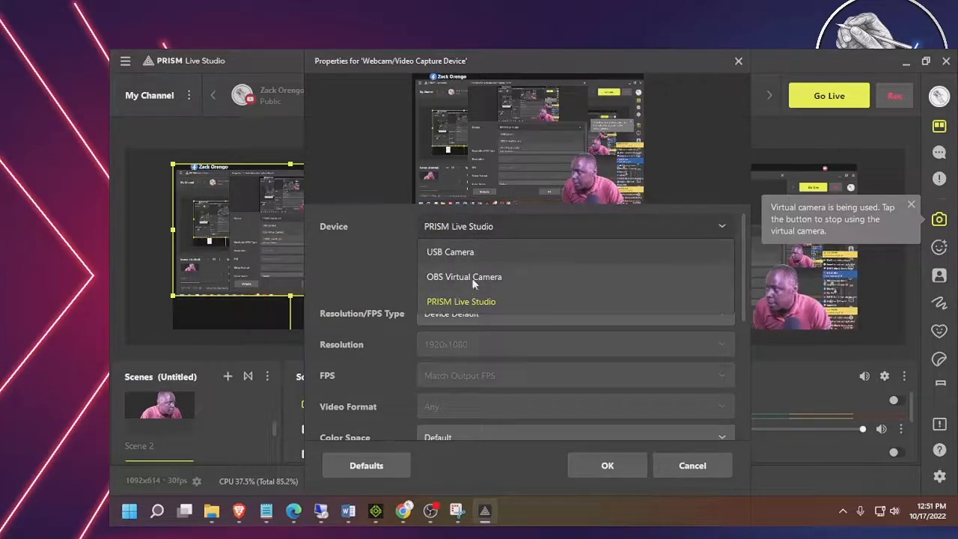
left_click(467, 252)
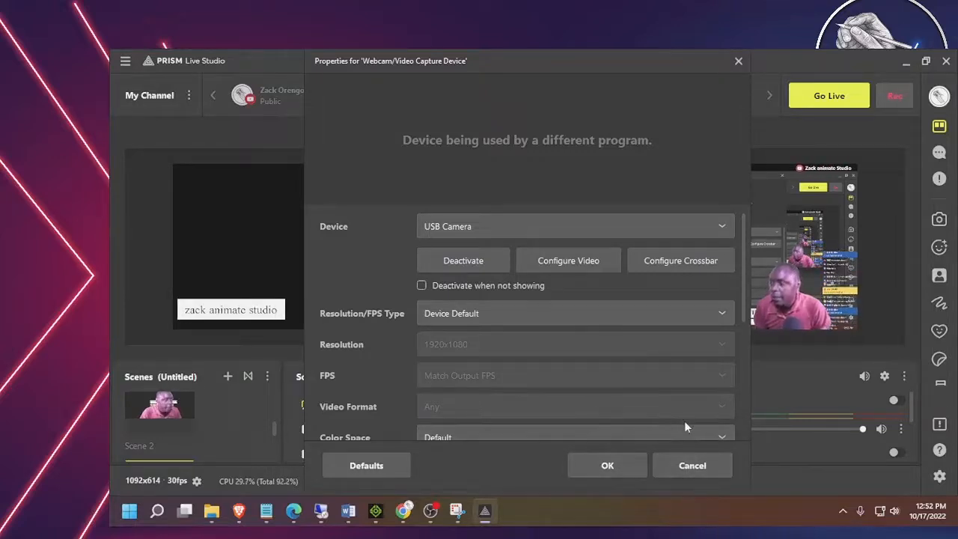
left_click(685, 470)
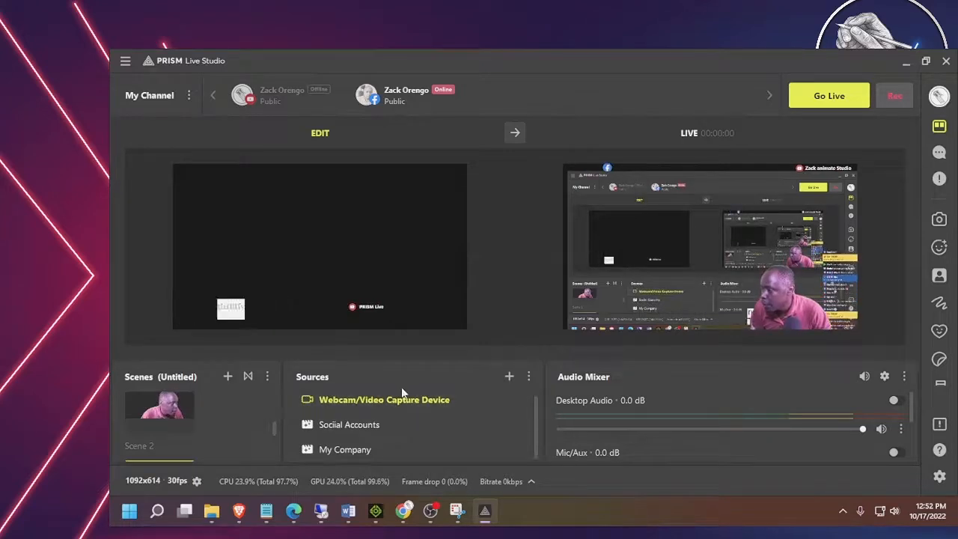
Delete the Webcam/Video Capture Device source from the scene and confirm the deletion.
right_click(368, 402)
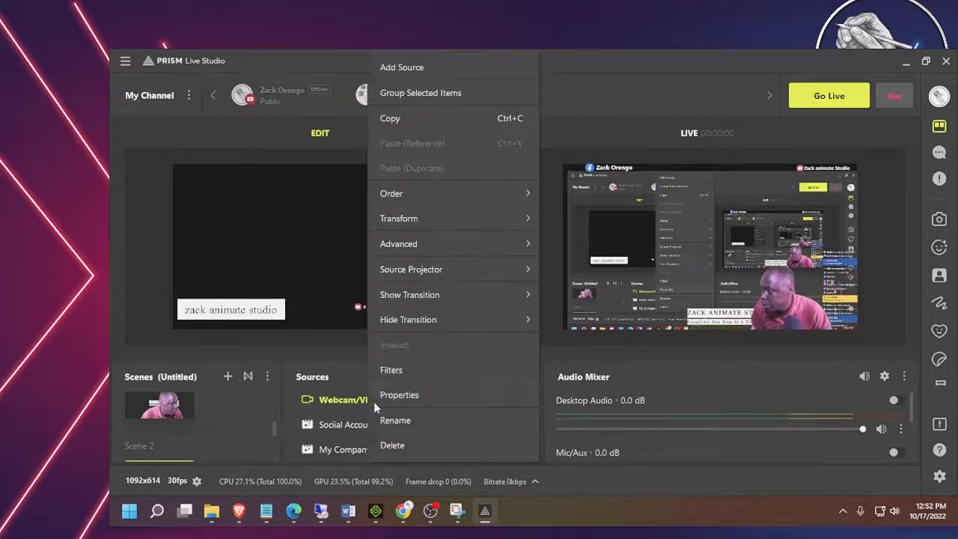
left_click(395, 506)
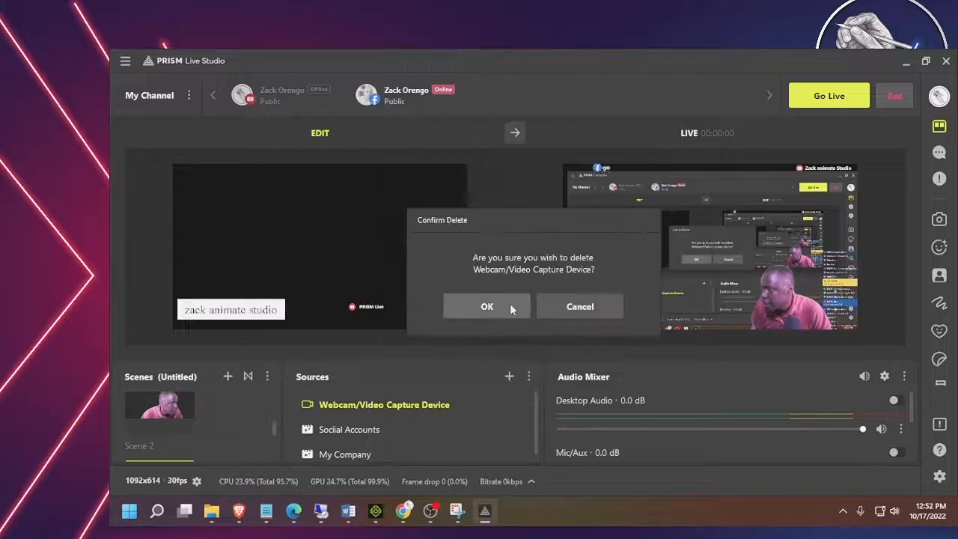
left_click(488, 307)
Add the existing PRISM Camera source to the scene with the source made visible.
left_click(509, 376)
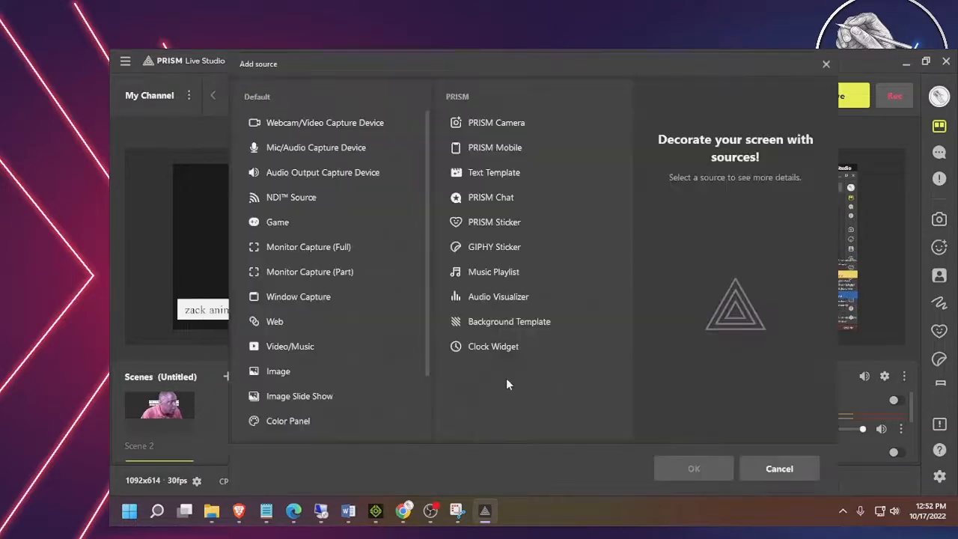
left_click(503, 124)
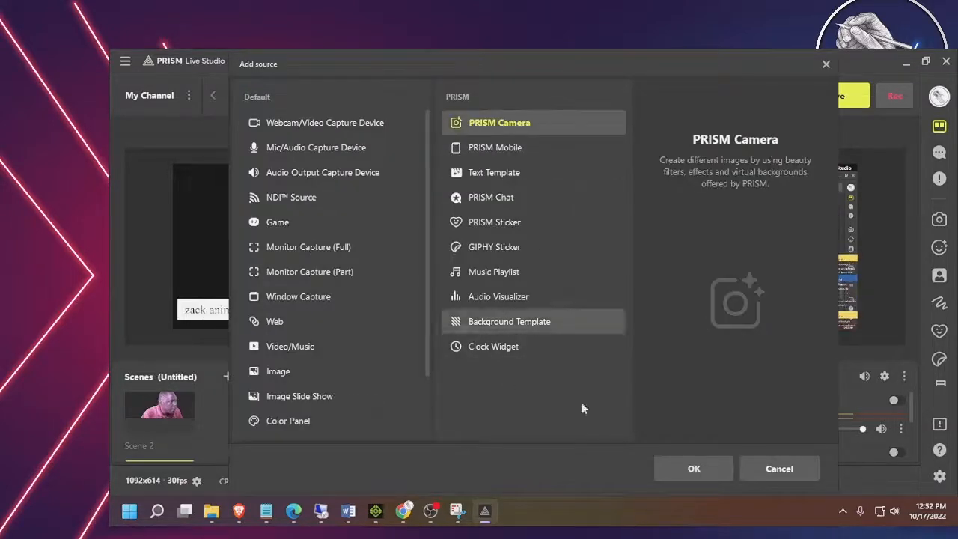
left_click(677, 473)
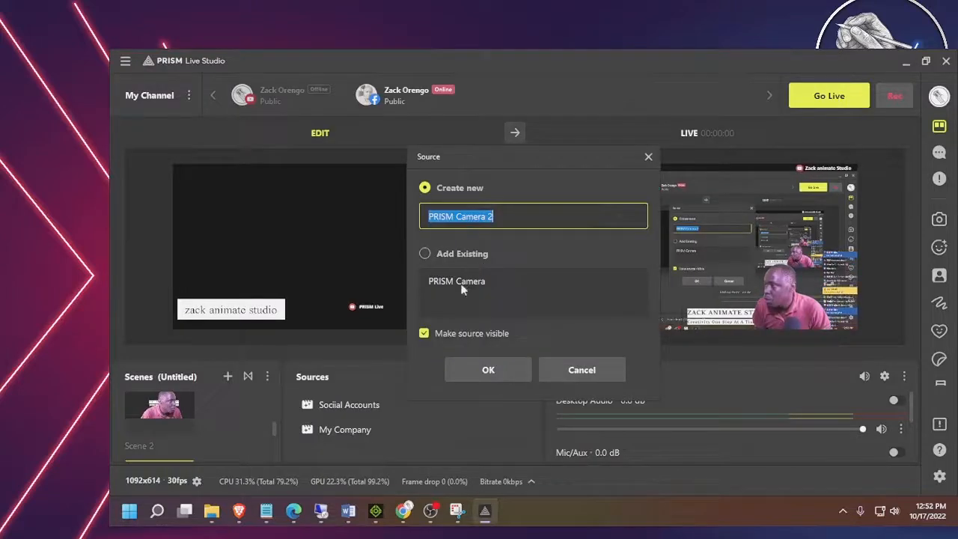
left_click(425, 254)
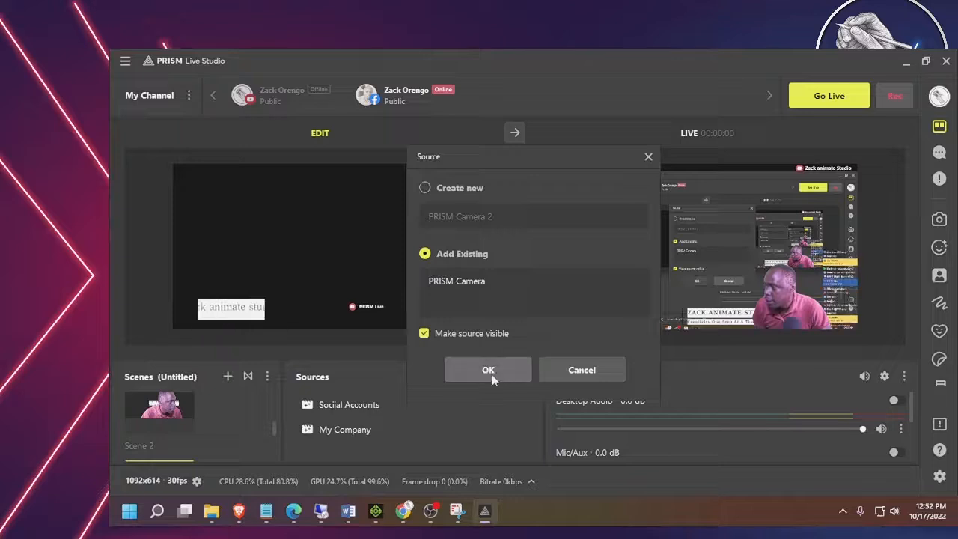
left_click(493, 374)
left_click(454, 286)
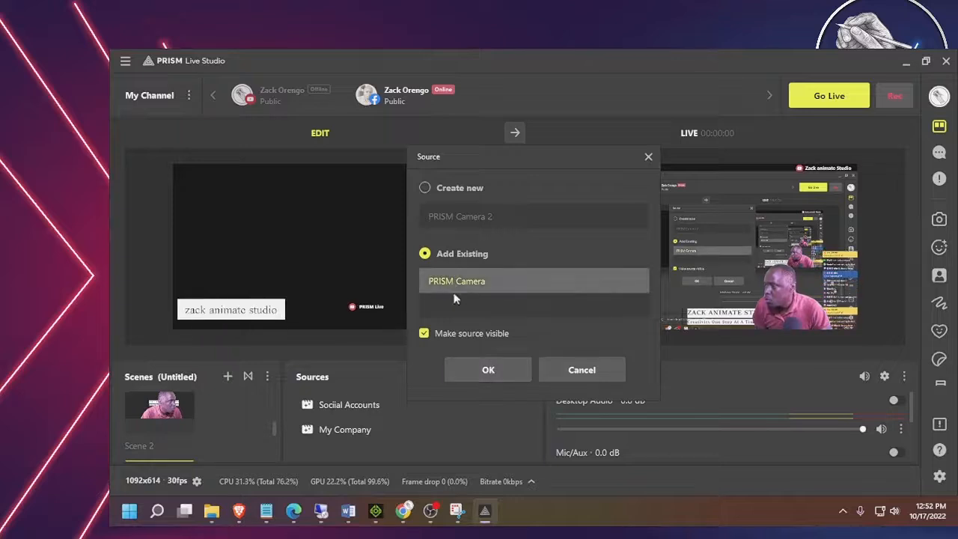
left_click(483, 370)
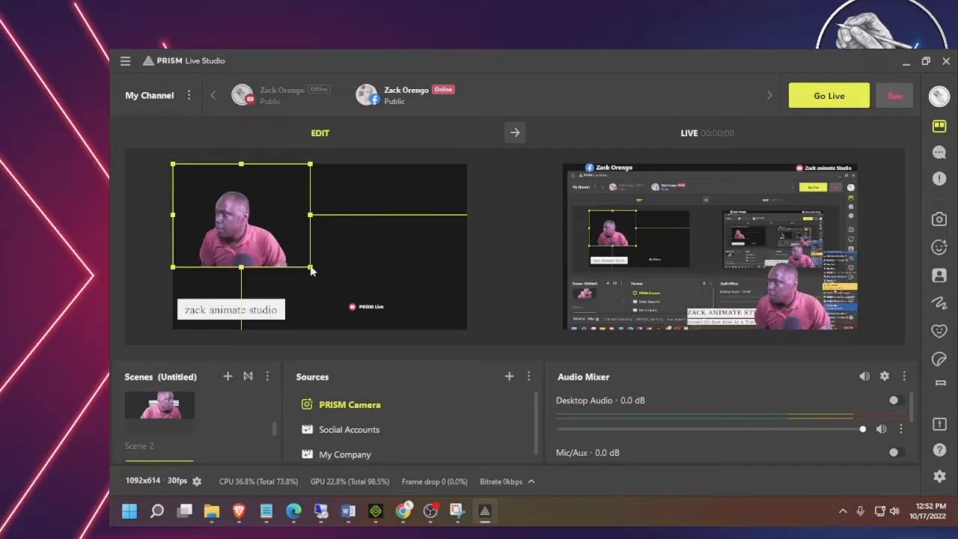
Enlarge the PRISM Camera image on the edit canvas and place it toward the right side, beside the company title.
left_click_drag(312, 271, 417, 342)
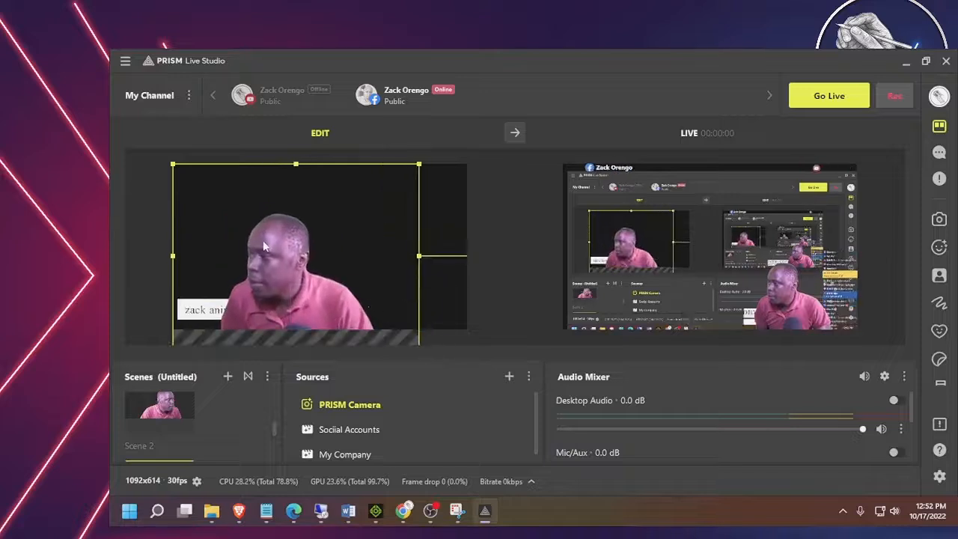
left_click_drag(262, 229, 336, 210)
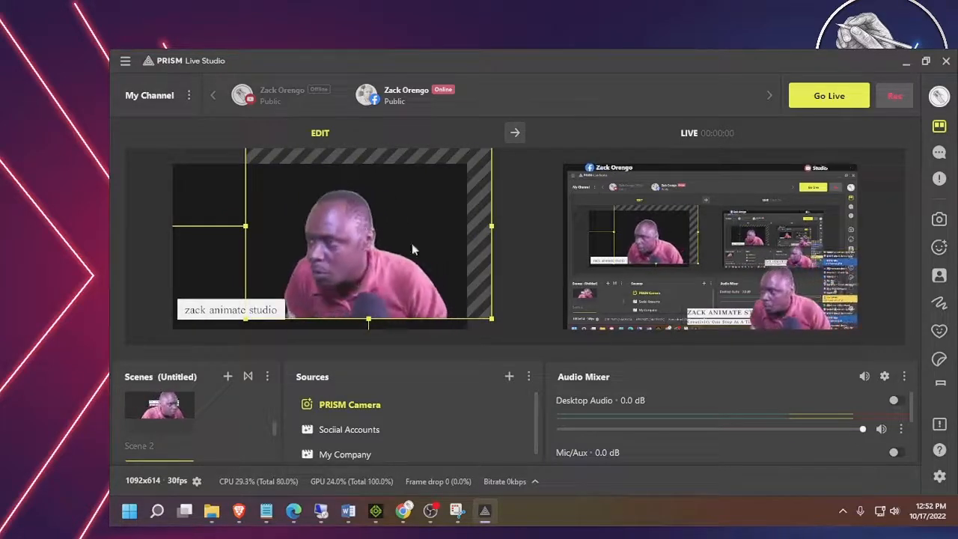
scroll(376, 409, "down", 1)
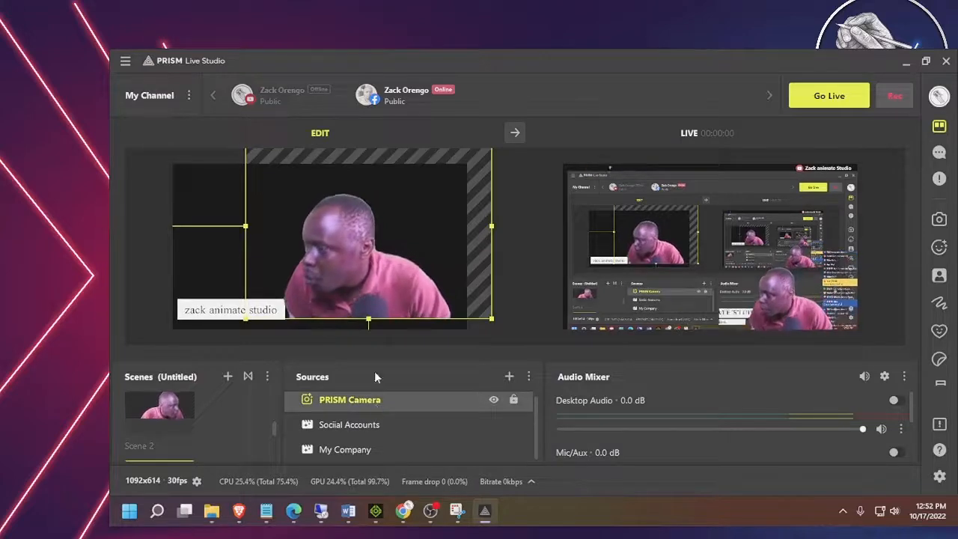
mouse_move(338, 217)
left_mouse_down()
mouse_move(322, 217)
mouse_move(336, 216)
left_mouse_up()
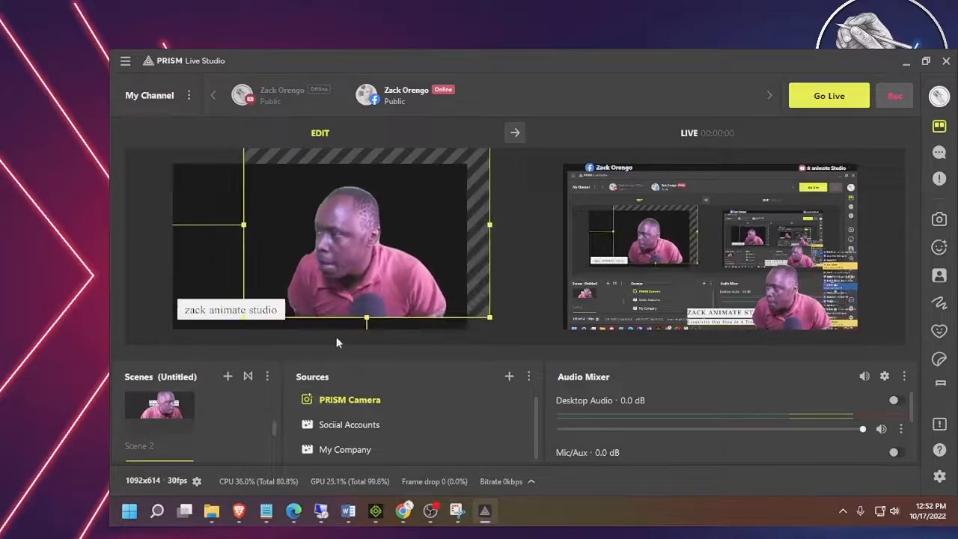
left_click(375, 427)
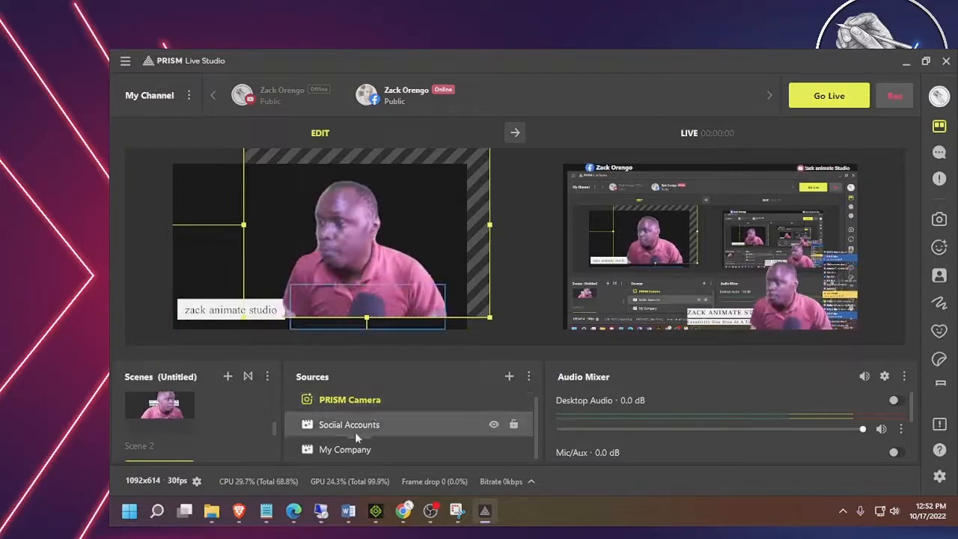
left_click(397, 451)
right_click(398, 450)
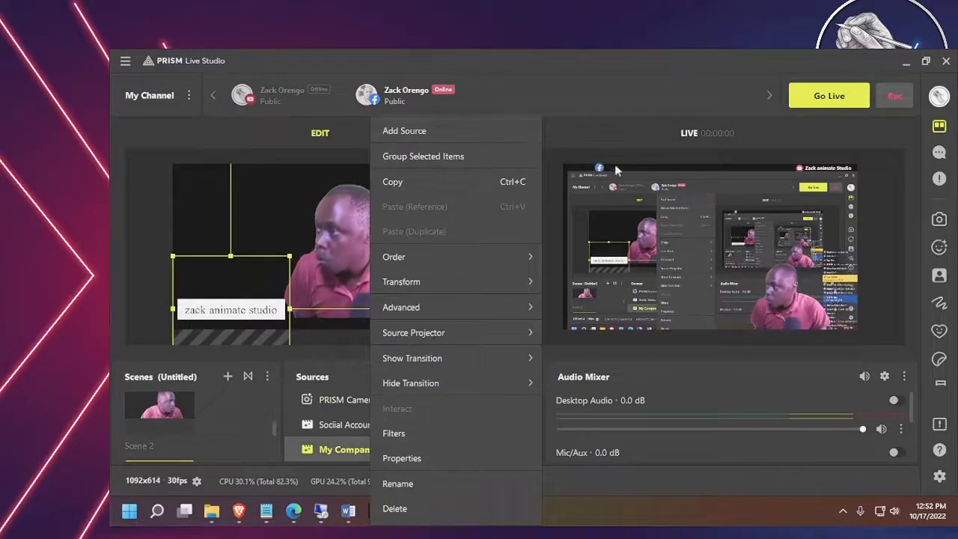
left_click(585, 132)
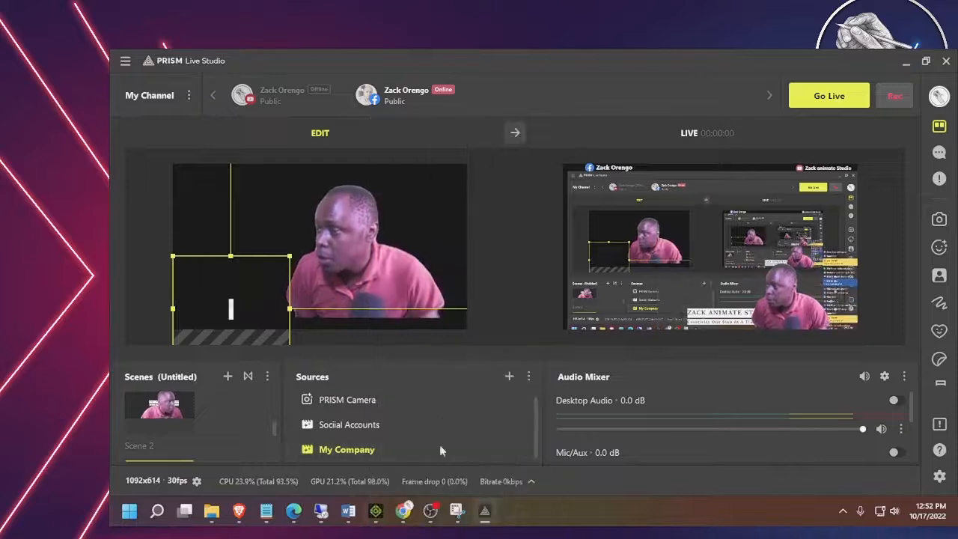
Add the existing Background Template source to the scene with the source made visible.
left_click(508, 378)
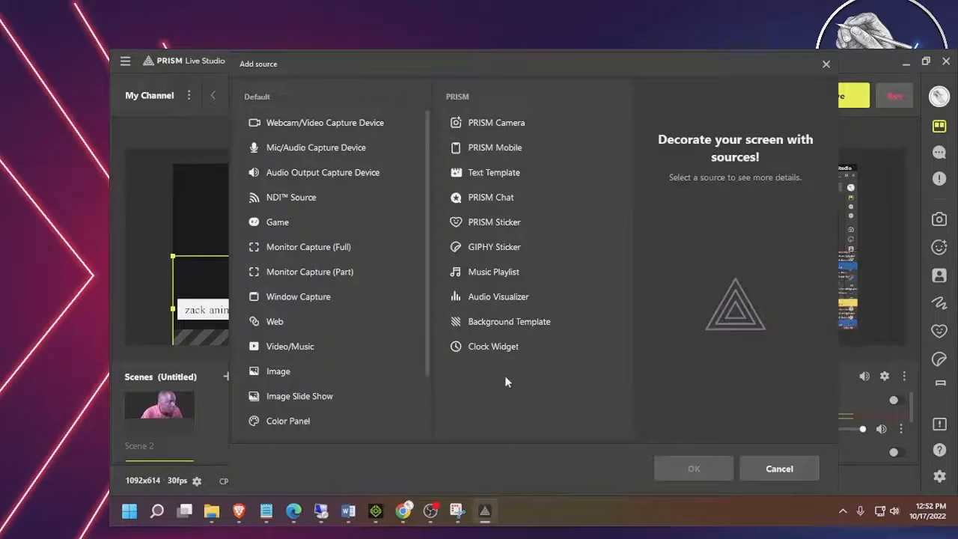
left_click(485, 323)
left_click(686, 467)
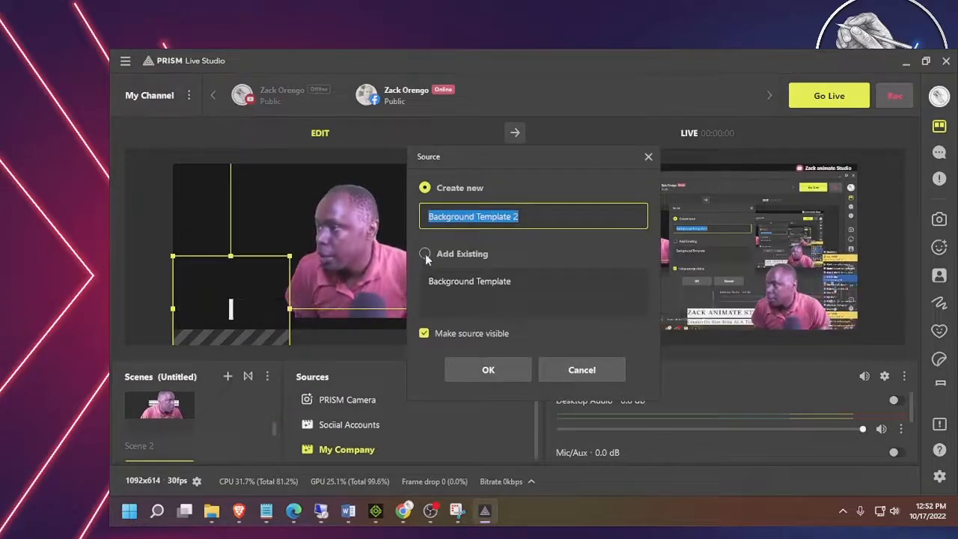
left_click(425, 280)
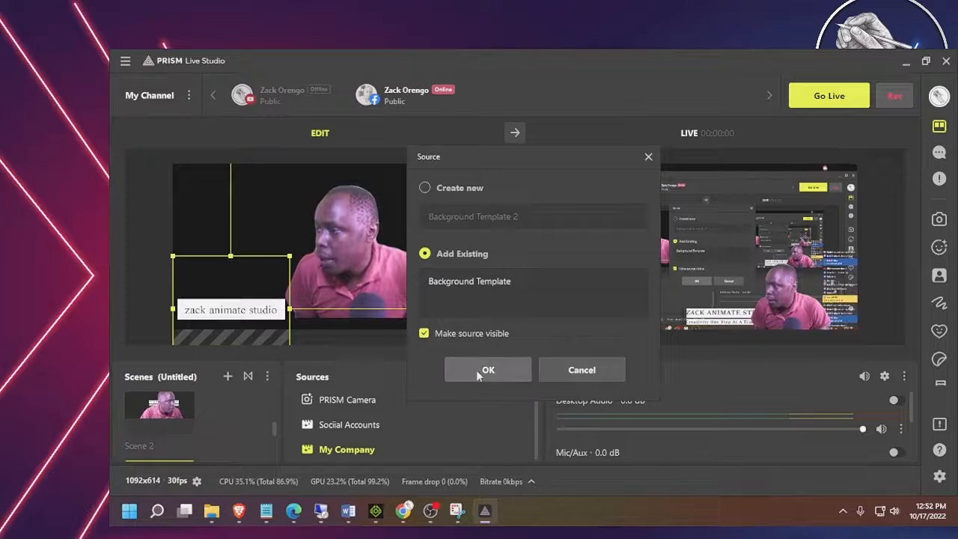
left_click(467, 286)
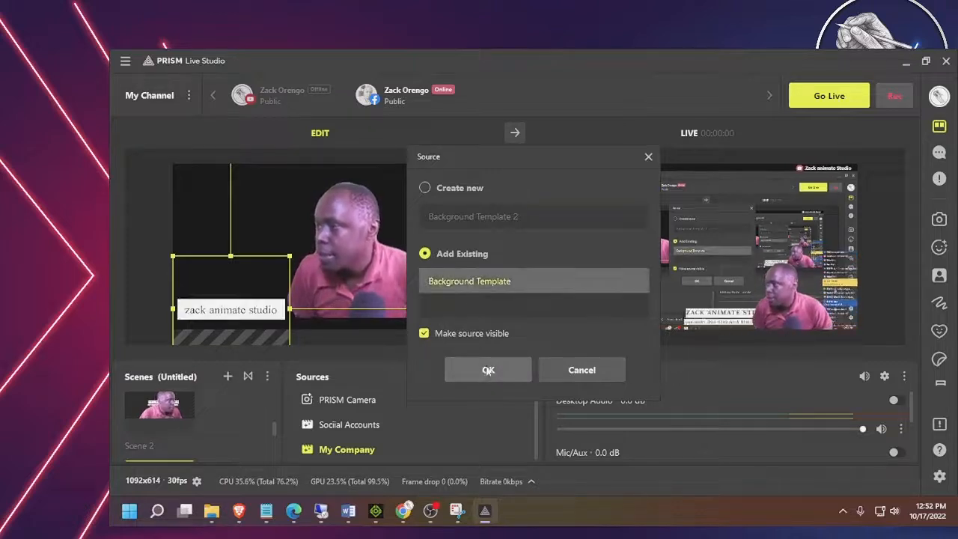
left_click(489, 370)
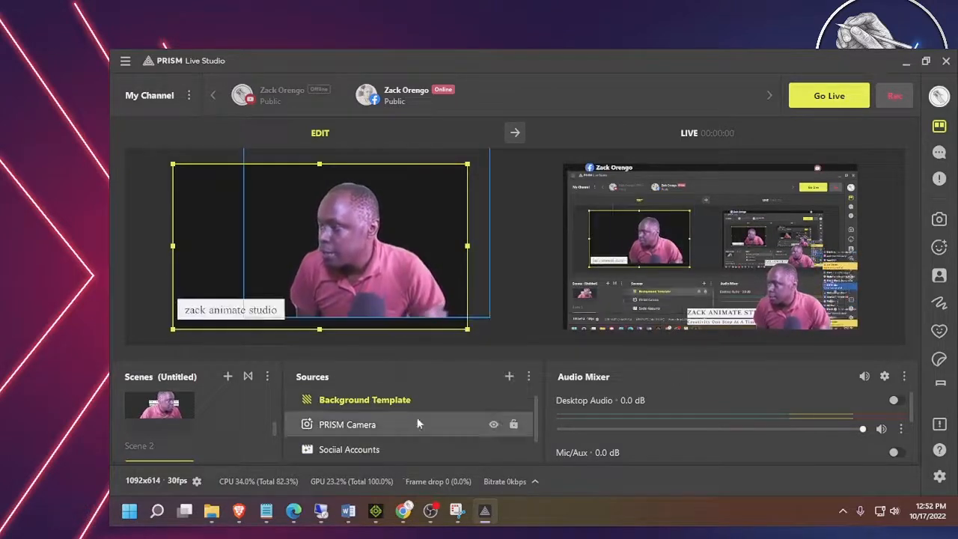
Apply the dark mountain landscape under a starry sky from the PRISM backgrounds to the Background Template source.
left_click(367, 425)
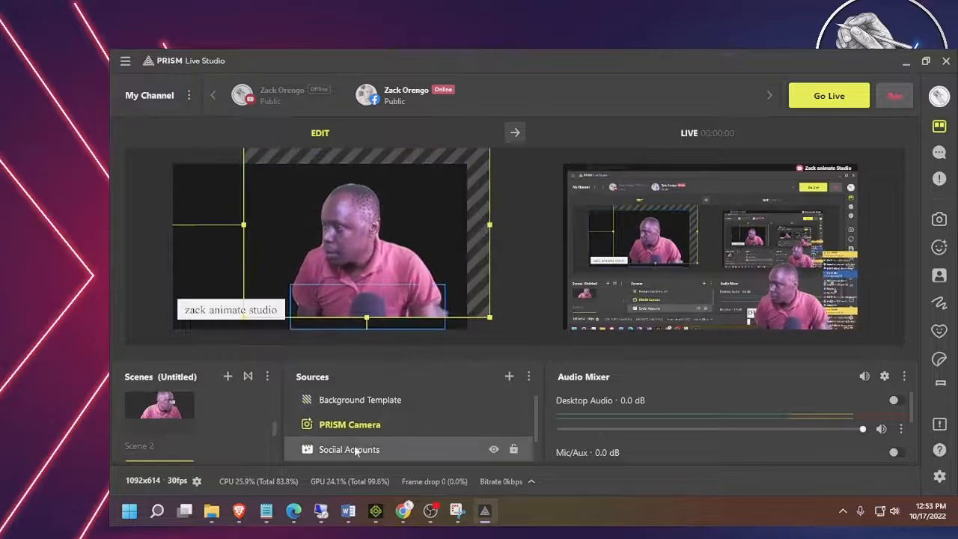
left_click(348, 404)
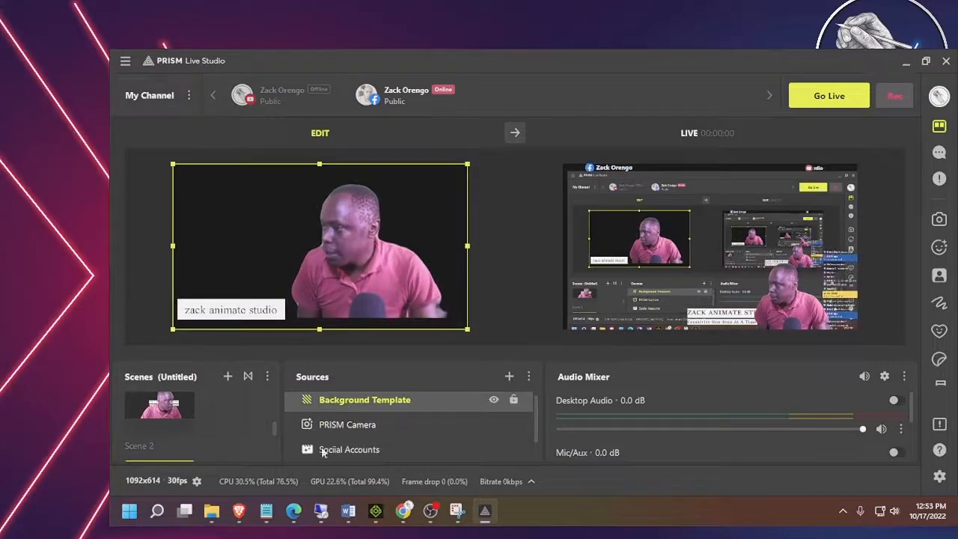
double_click(341, 408)
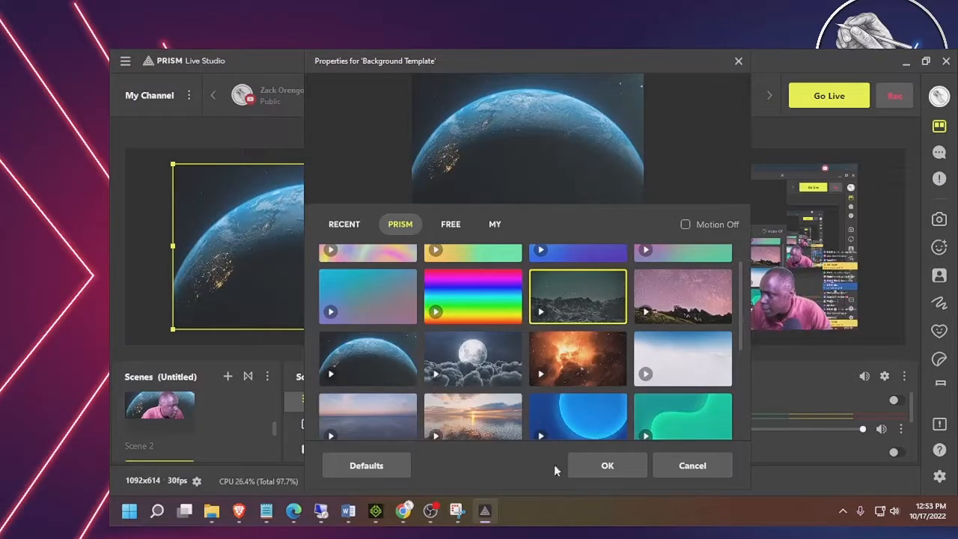
left_click(613, 465)
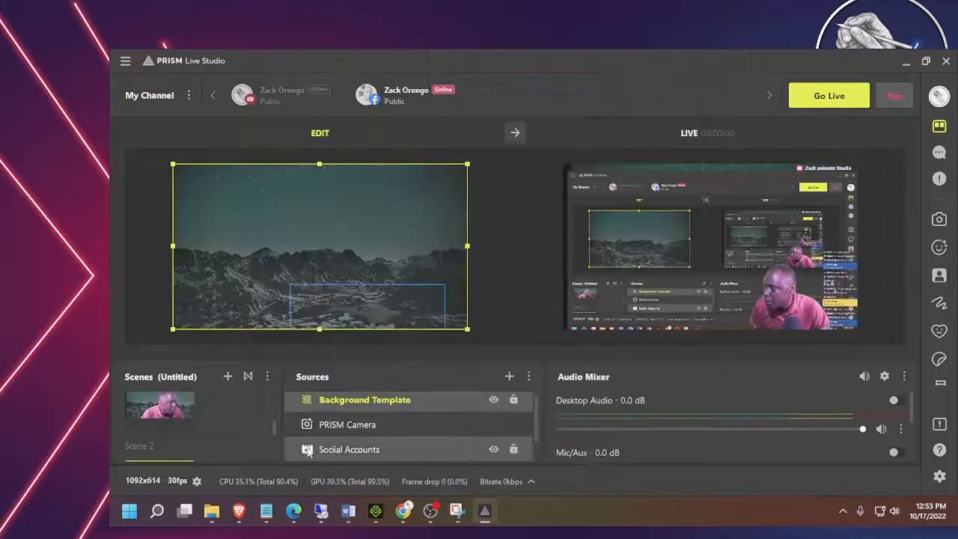
Move the Background Template source below My Company in the source order and select the camera image on the canvas.
scroll(425, 432, "up", 1)
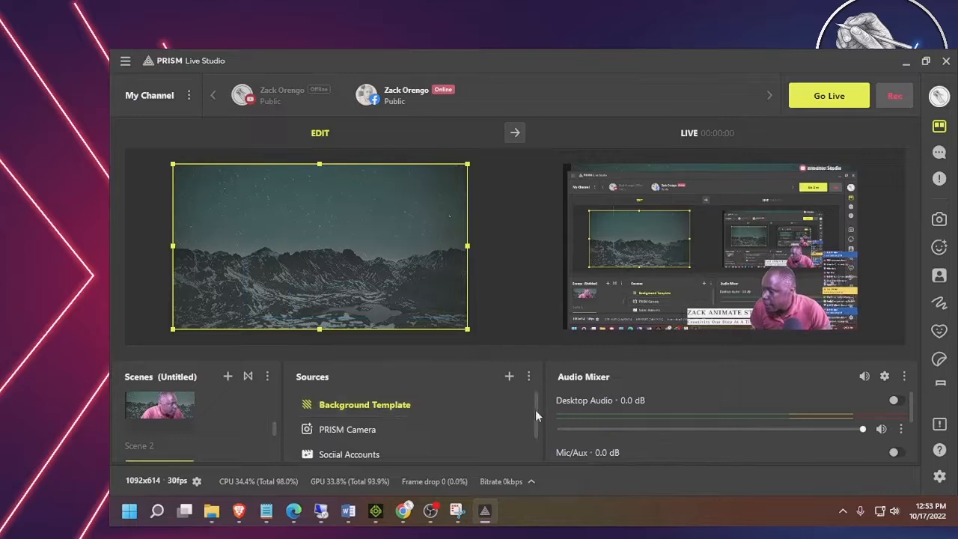
scroll(535, 410, "down", 1)
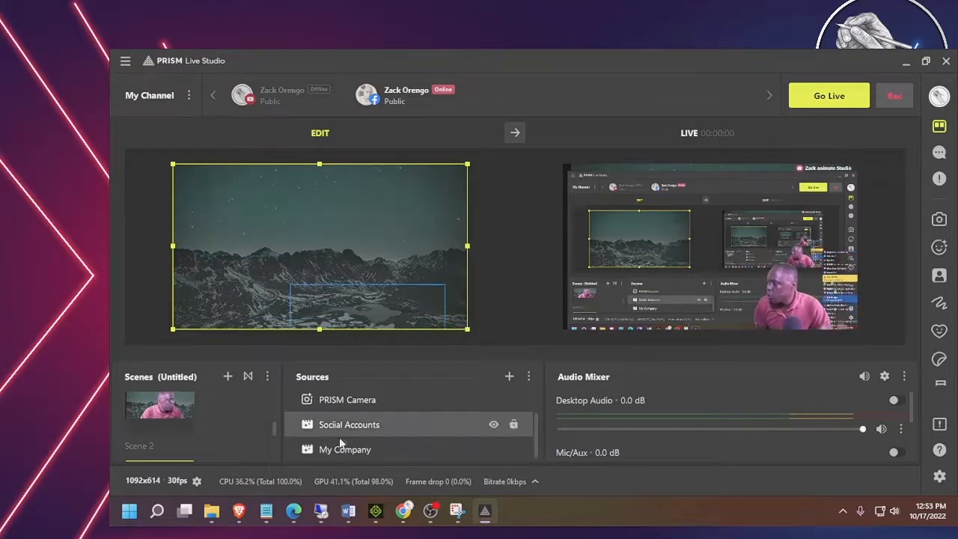
scroll(351, 428, "up", 1)
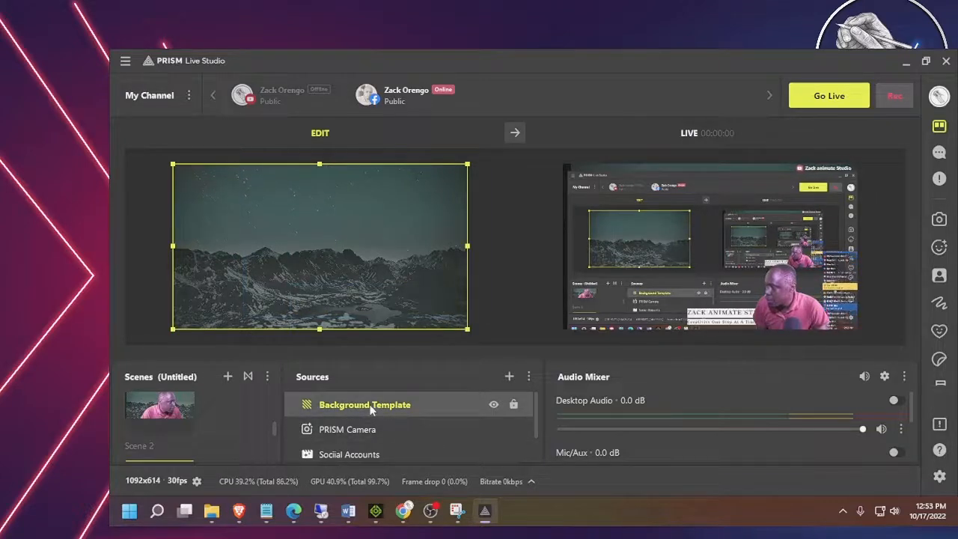
left_click_drag(371, 409, 369, 452)
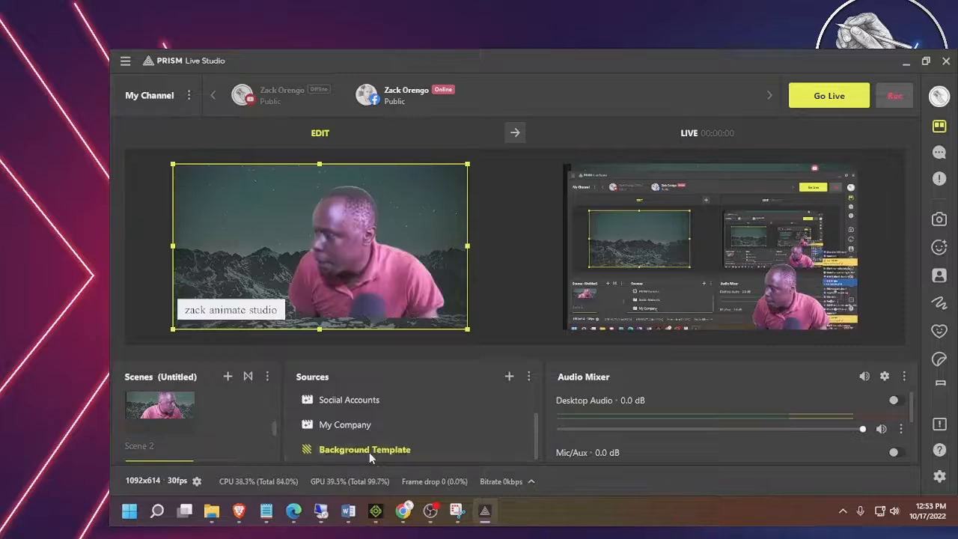
left_click(360, 259)
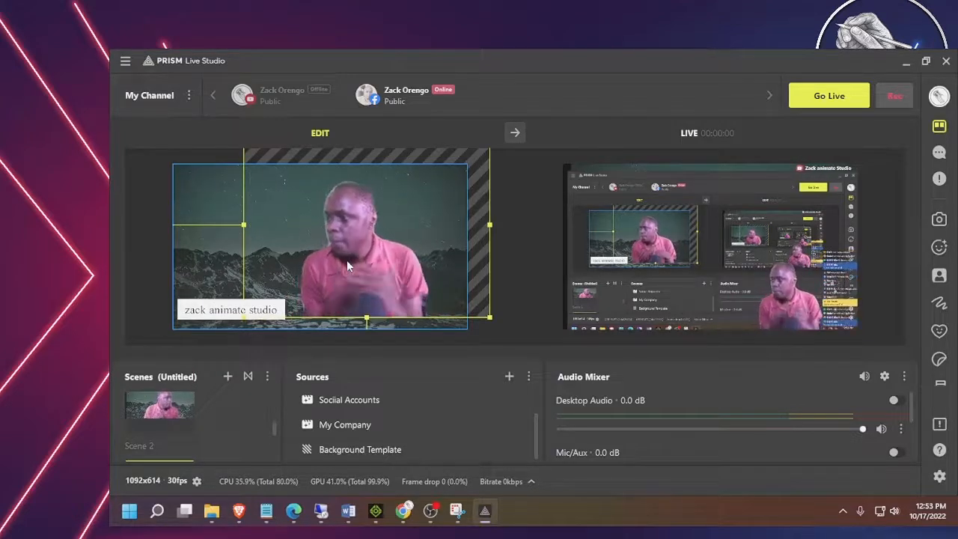
Set the Background Template source to the full moon above clouds from the PRISM backgrounds.
left_click(336, 455)
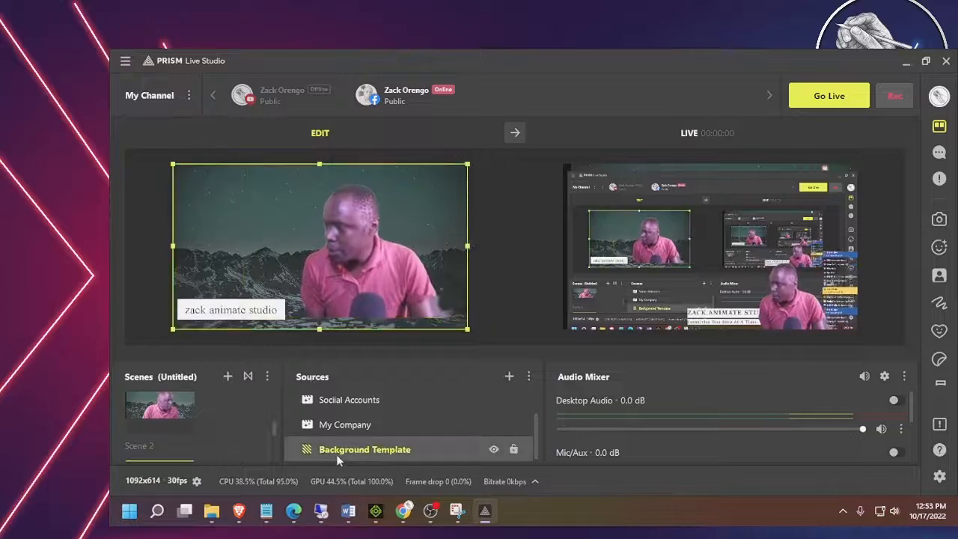
double_click(337, 455)
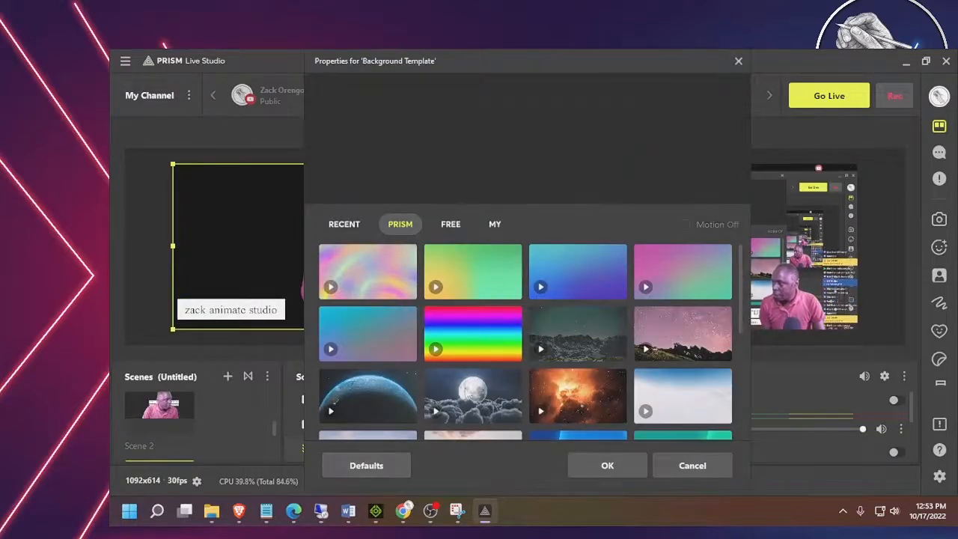
left_click(603, 463)
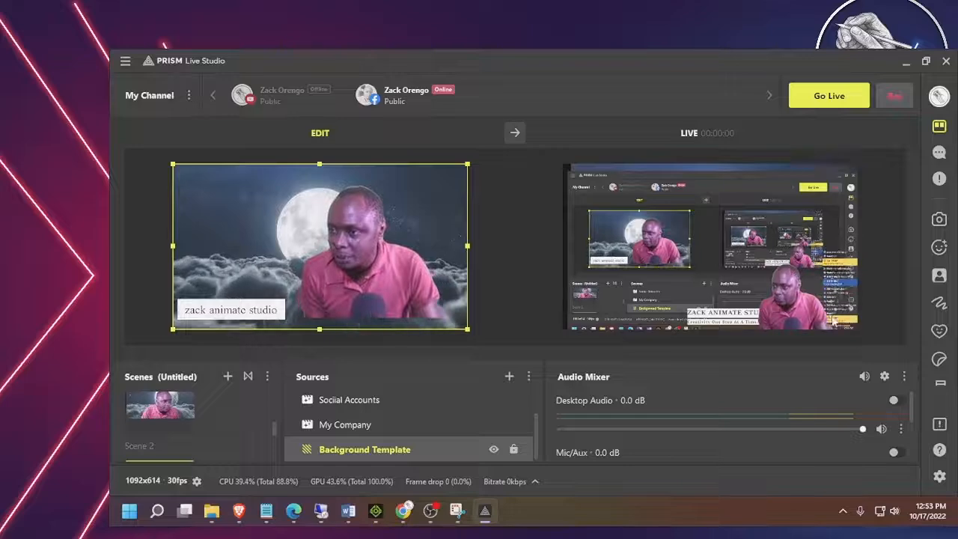
Add the existing PRISM Chat source to the scene with the source made visible.
left_click(509, 377)
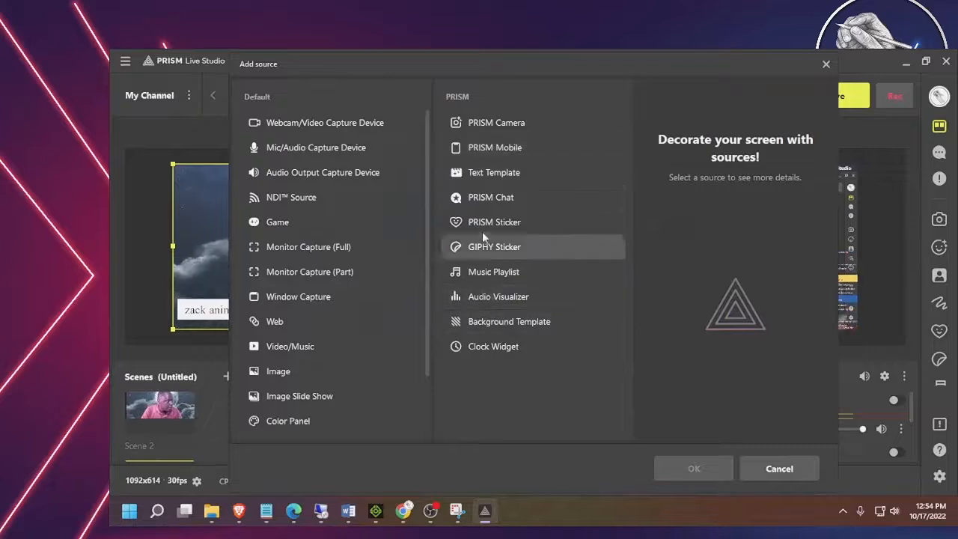
left_click(497, 204)
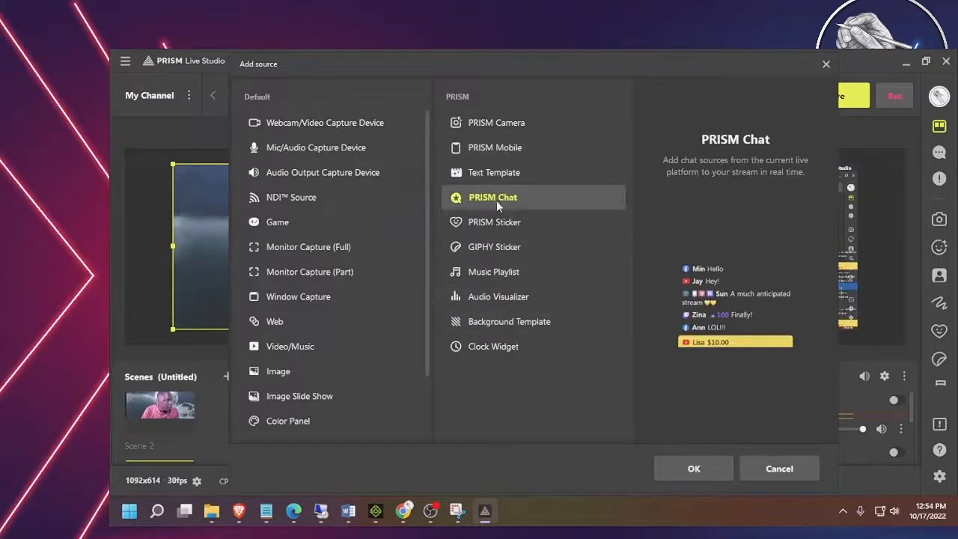
left_click(683, 465)
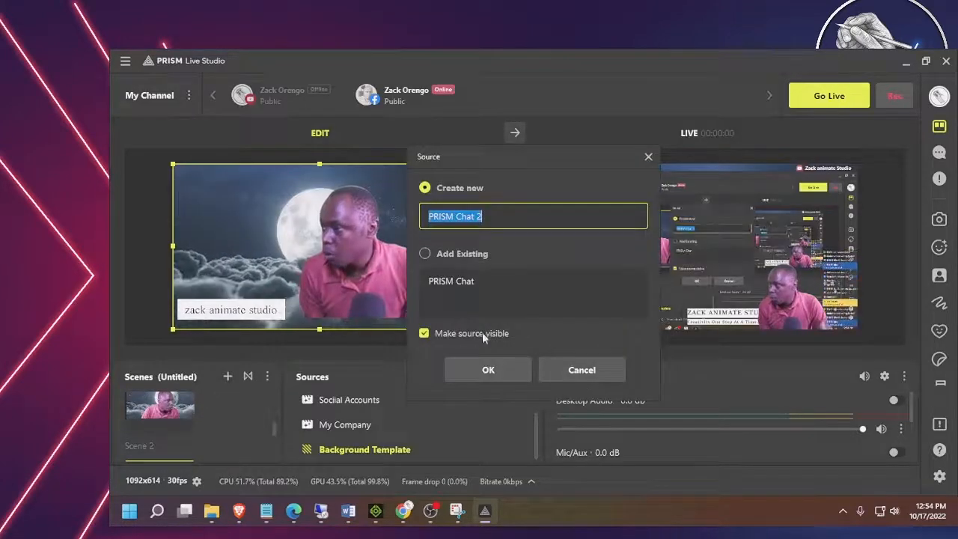
left_click(429, 257)
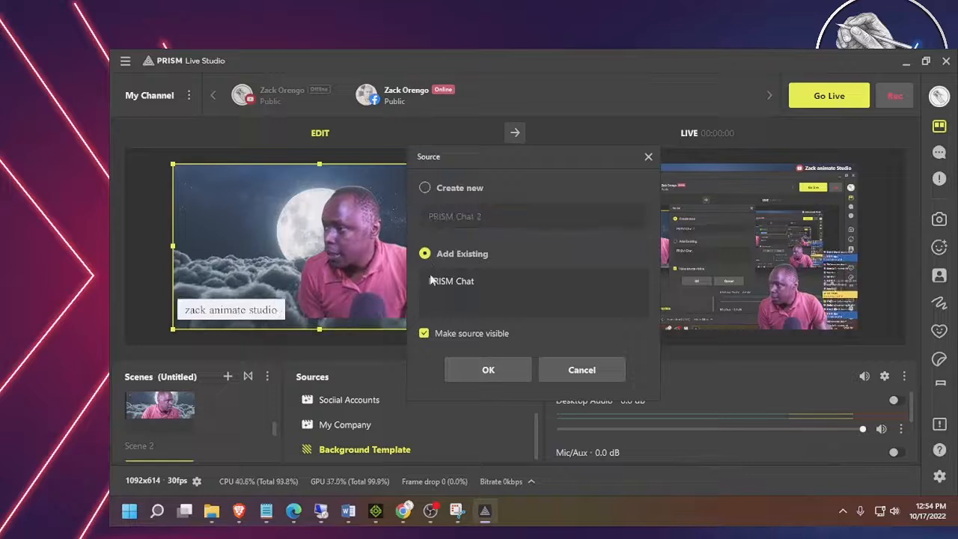
left_click(468, 282)
left_click(498, 372)
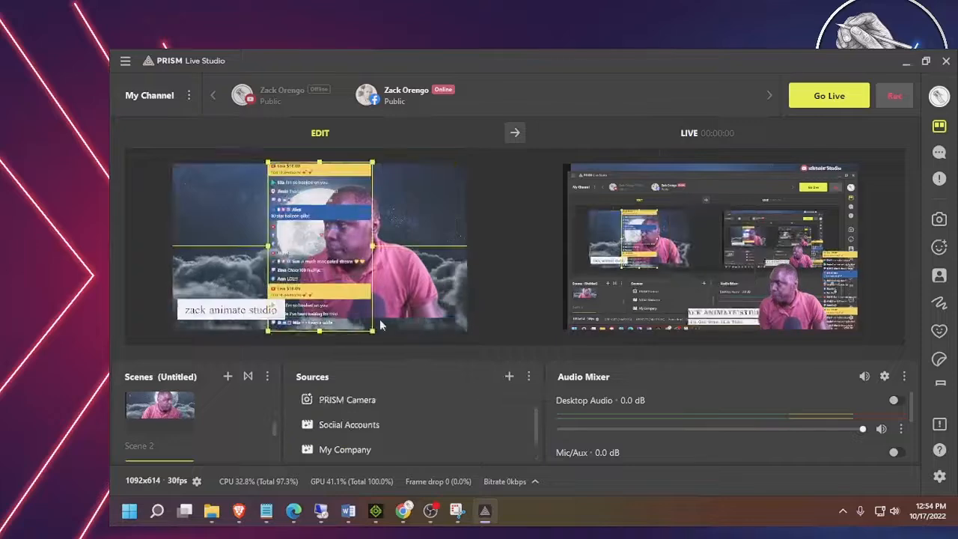
Place the chat overlay along the right edge of the edit canvas and shift the camera image left, clear of the chat.
left_click_drag(312, 259, 409, 258)
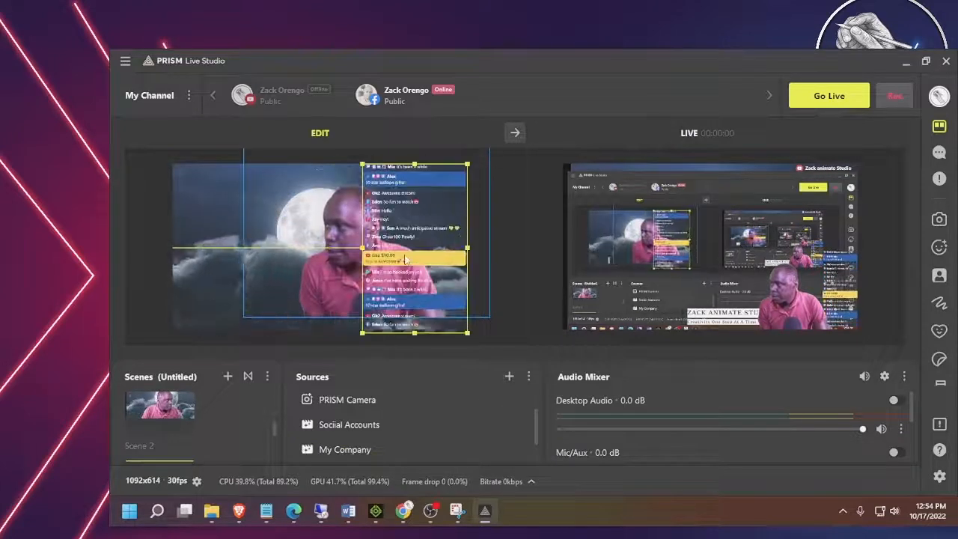
left_click(336, 288)
left_click_drag(335, 283, 258, 274)
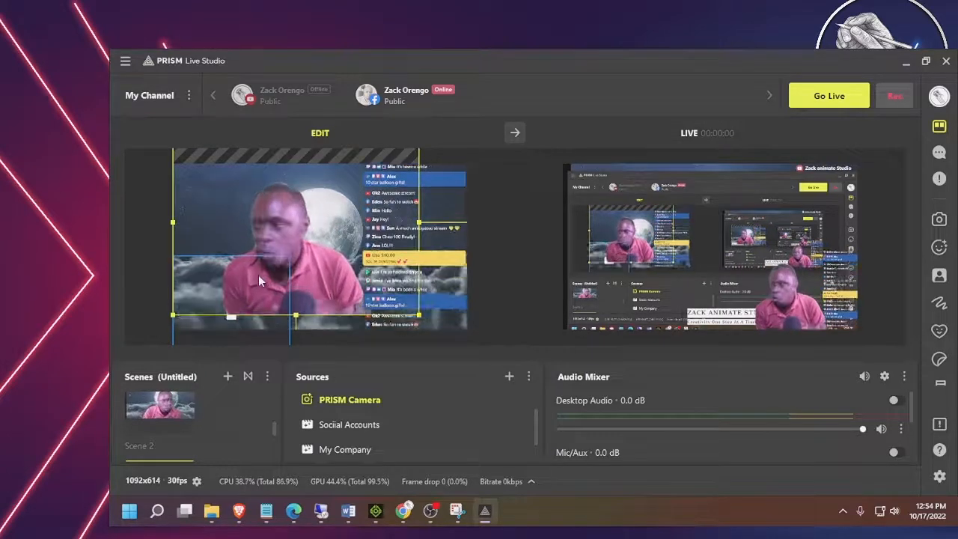
Switch to the PRISM Live Studio PC download page in Brave, look over its download section, and return to PRISM Live Studio.
mouse_move(235, 512)
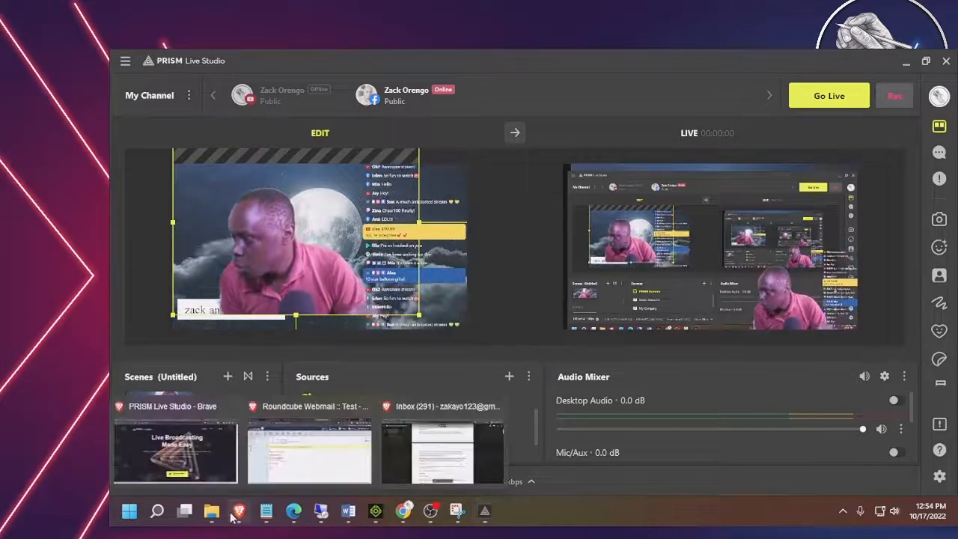
left_click(237, 470)
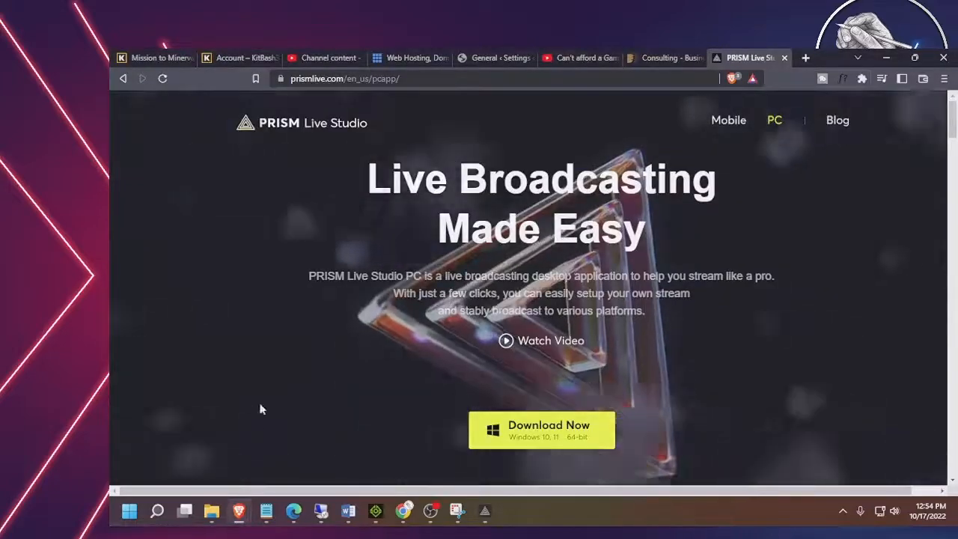
scroll(484, 299, "down", 4)
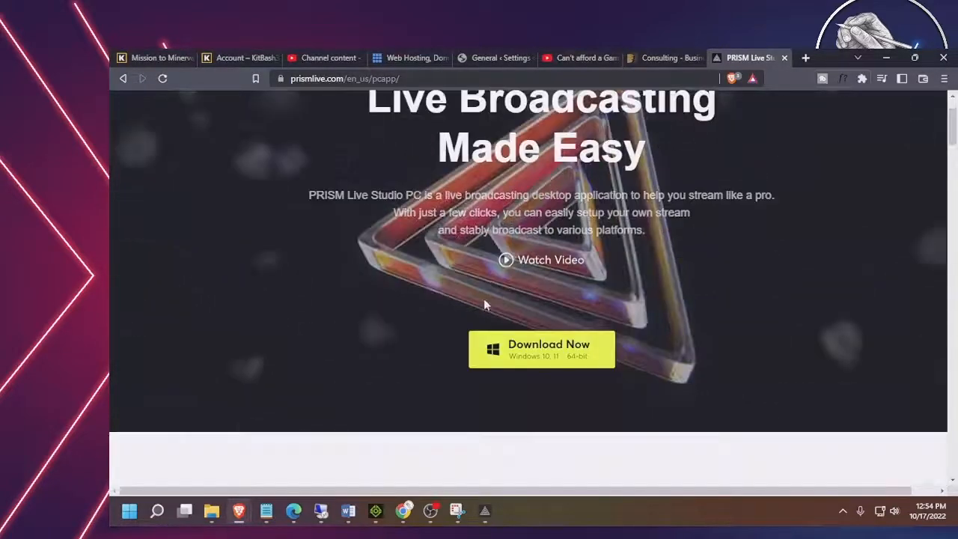
scroll(484, 298, "up", 4)
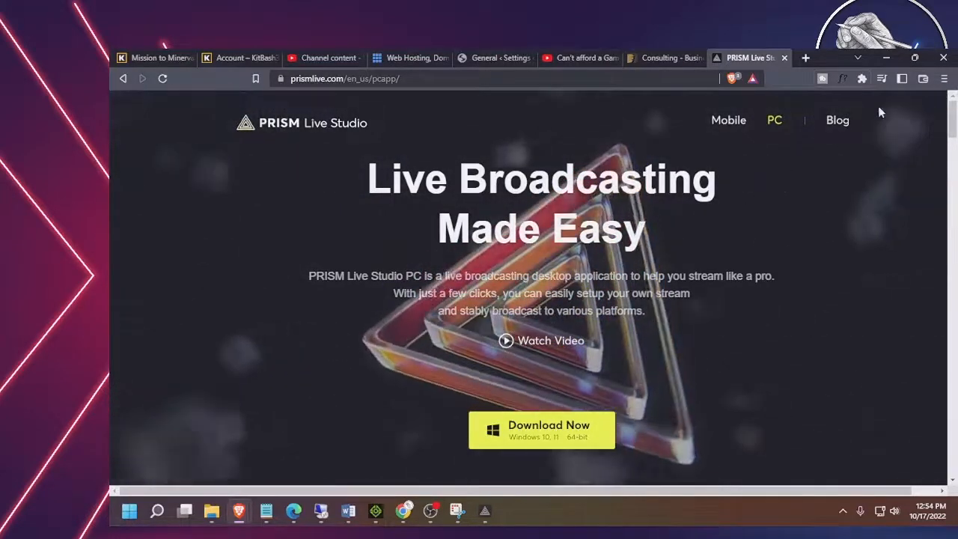
left_click(886, 59)
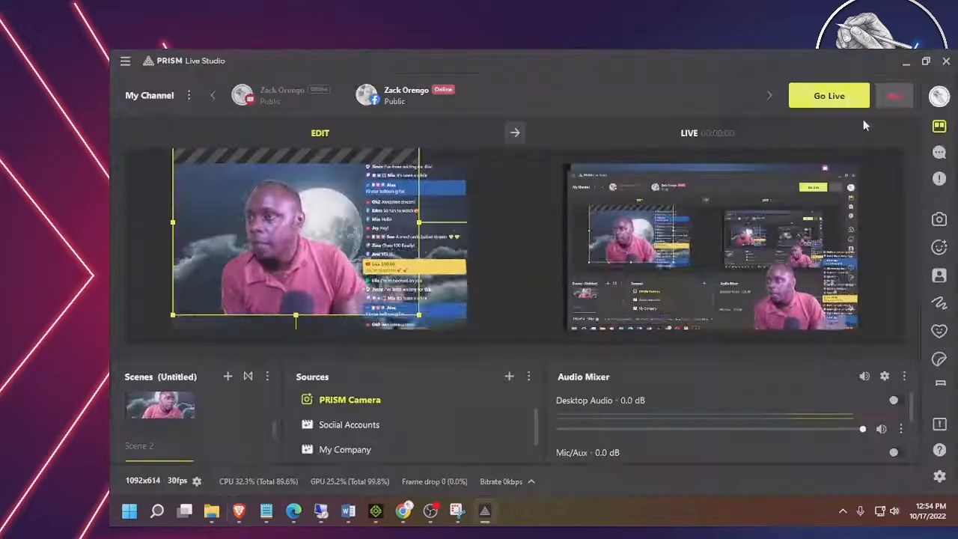